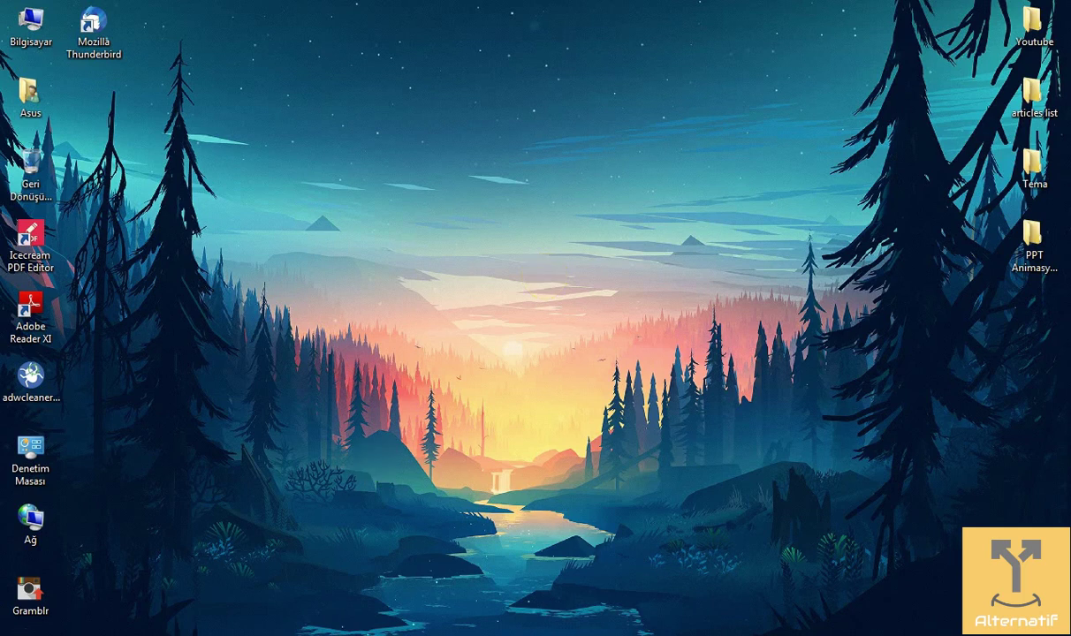
# Step: Open the Computer's system properties from its right-click menu, then close that window
pyautogui.press('super')
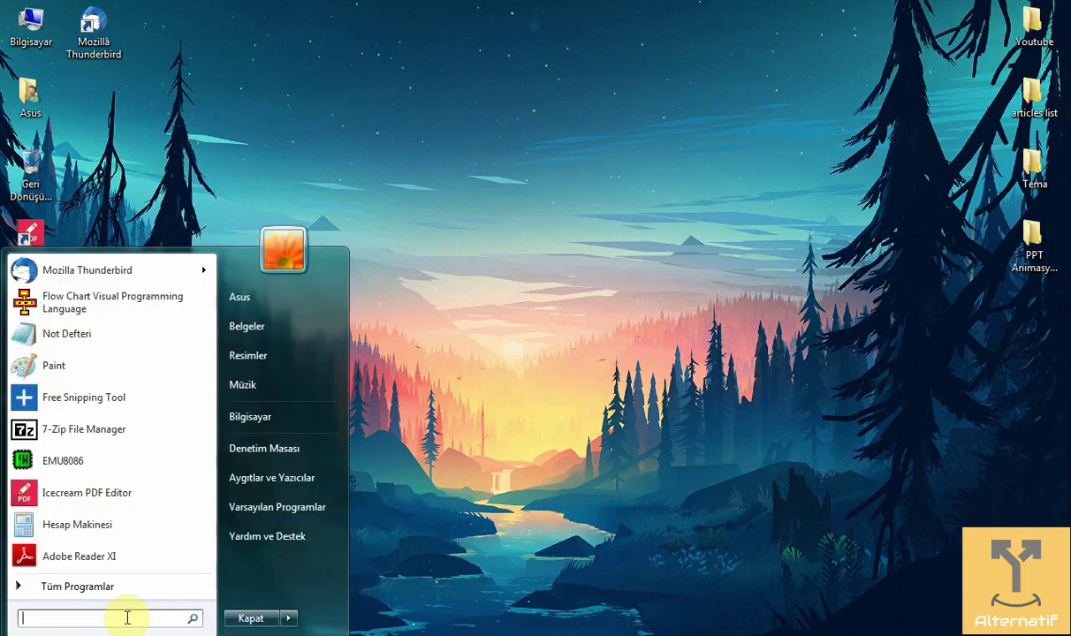
pyautogui.click(779, 369)
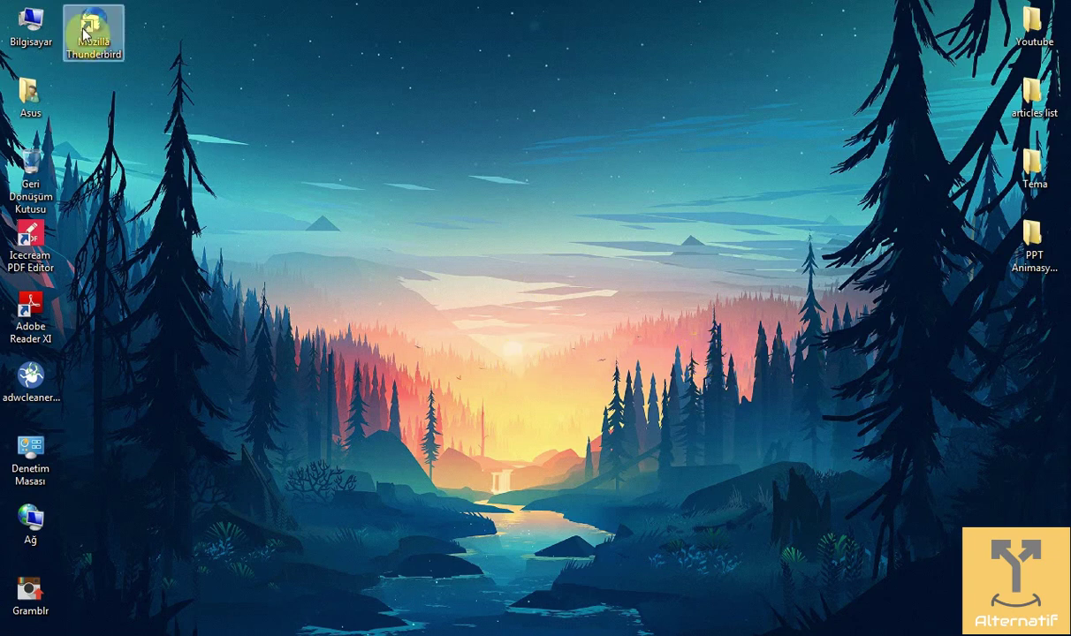
pyautogui.rightClick(38, 19)
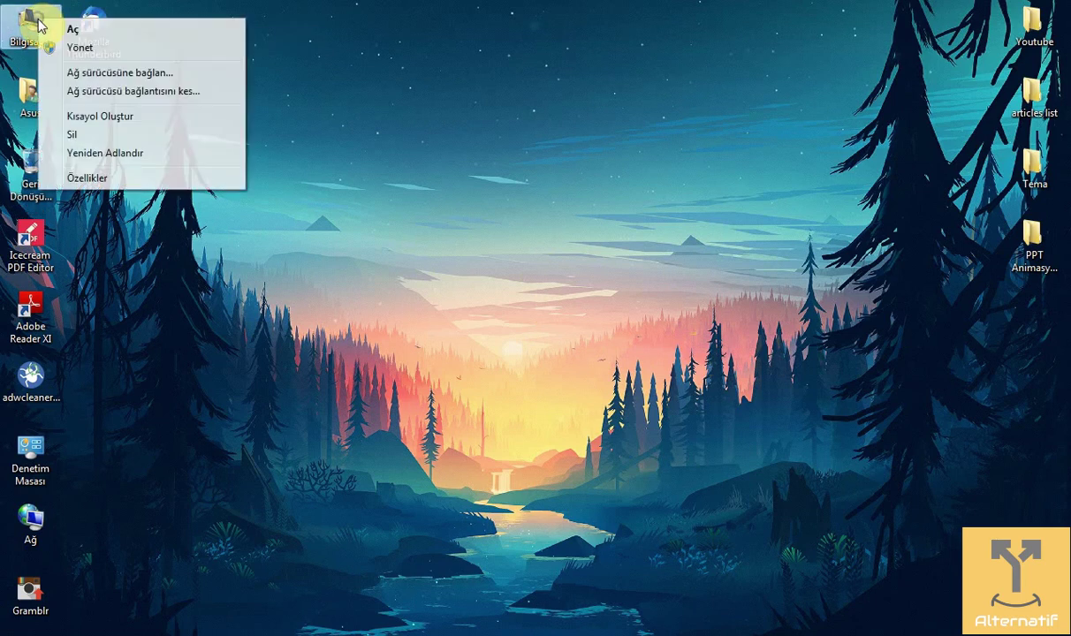
pyautogui.click(149, 173)
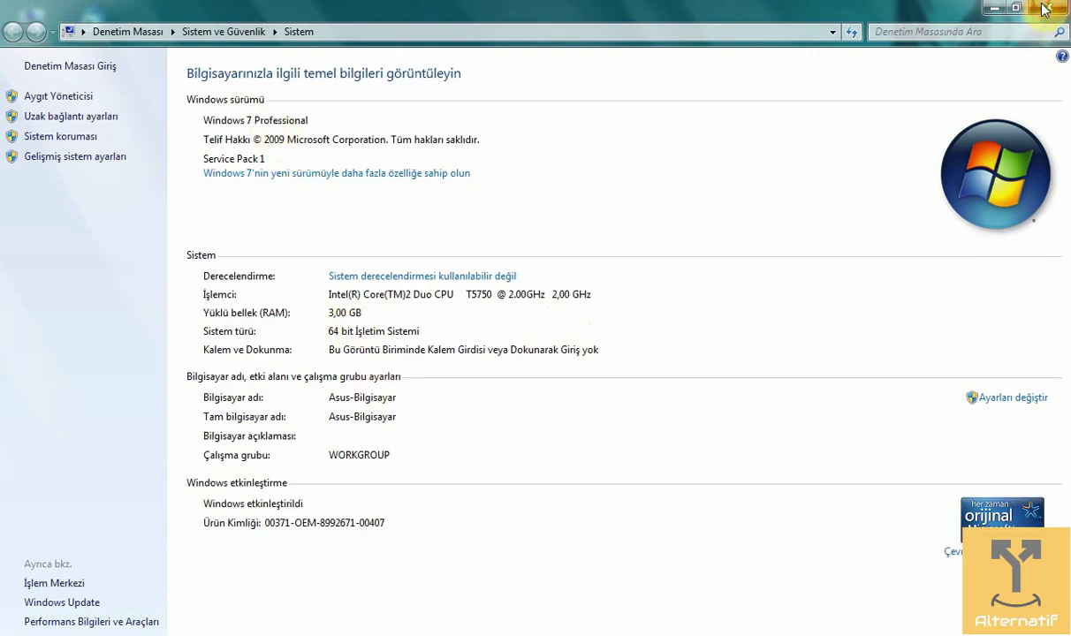
pyautogui.click(995, 8)
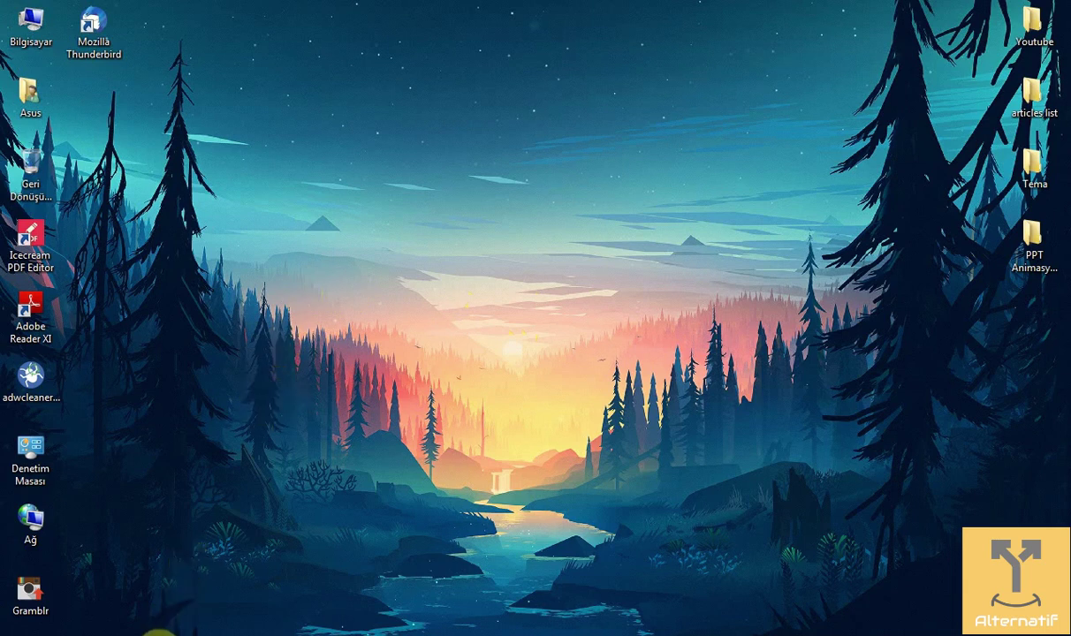
# Step: Run a Google search for 'lockdir' from Opera's Speed Dial
pyautogui.moveTo(144, 635)
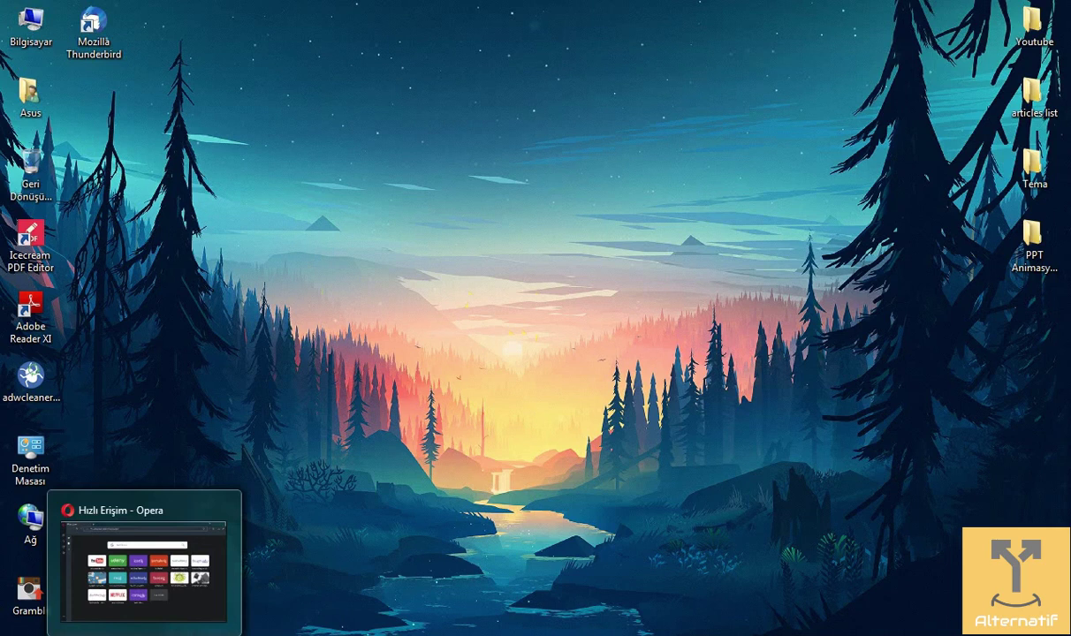
pyautogui.click(144, 635)
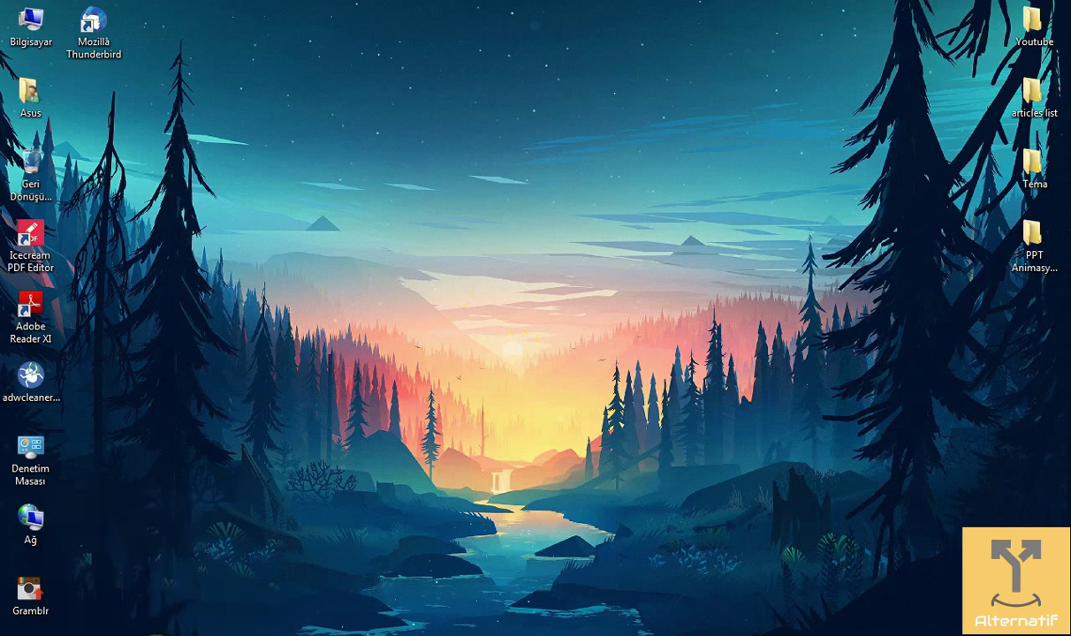
pyautogui.click(464, 150)
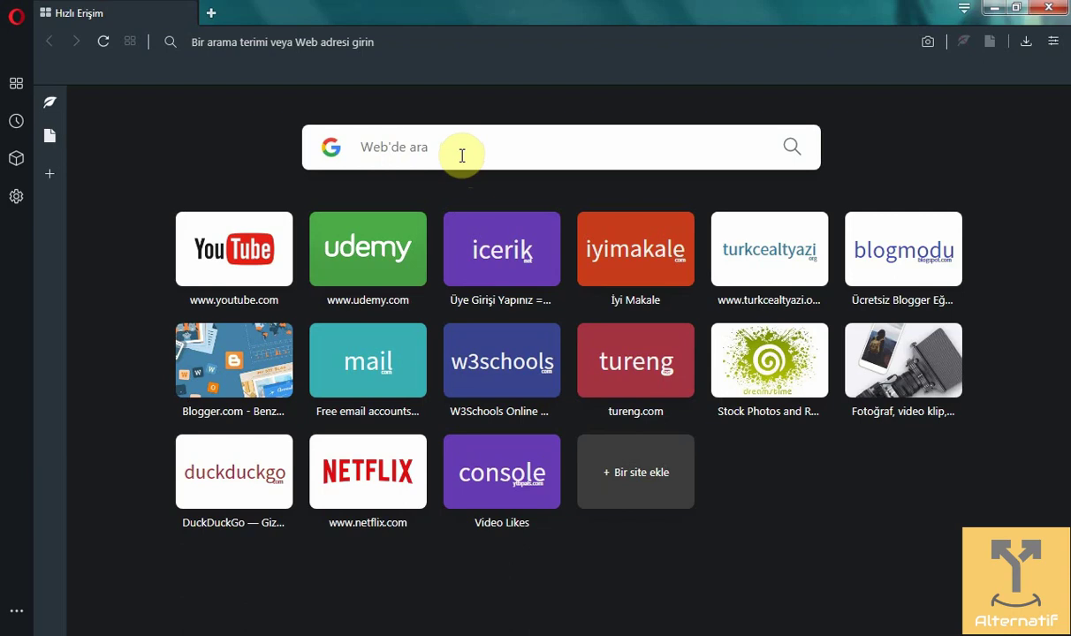
pyautogui.write('lockdir')
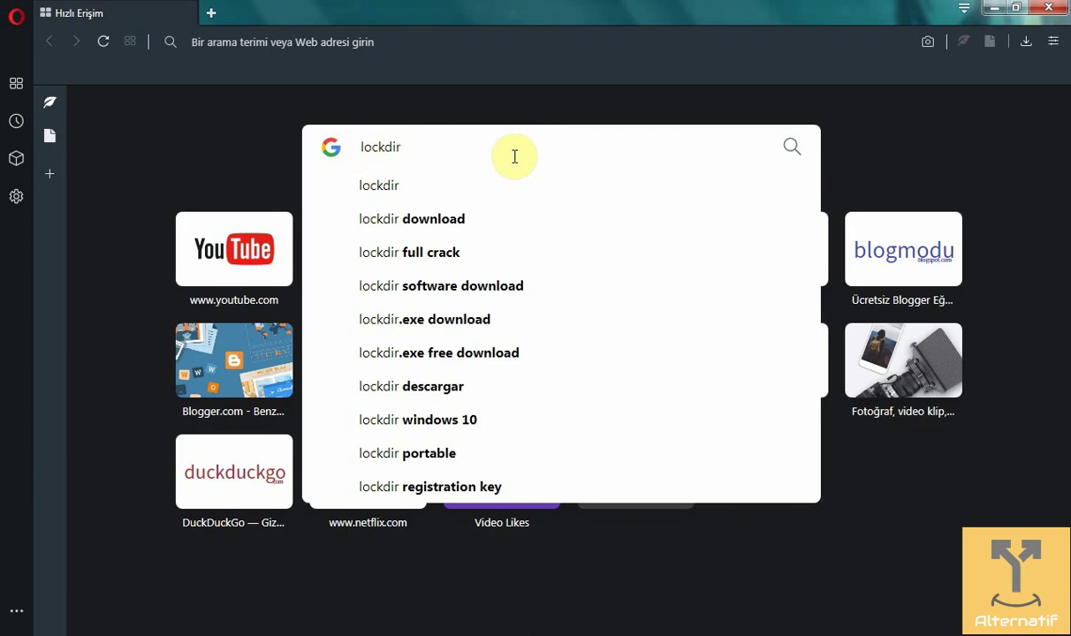
pyautogui.press('Return')
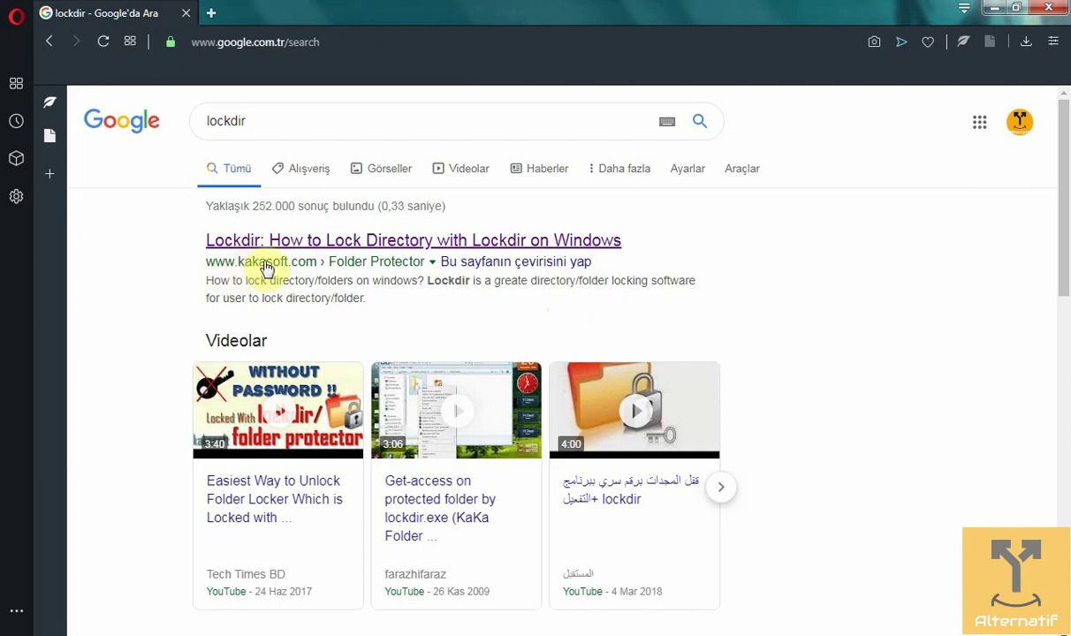
# Step: Open the kakasoft.com Lockdir page and save lockdir.exe via Free Download
pyautogui.click(342, 239)
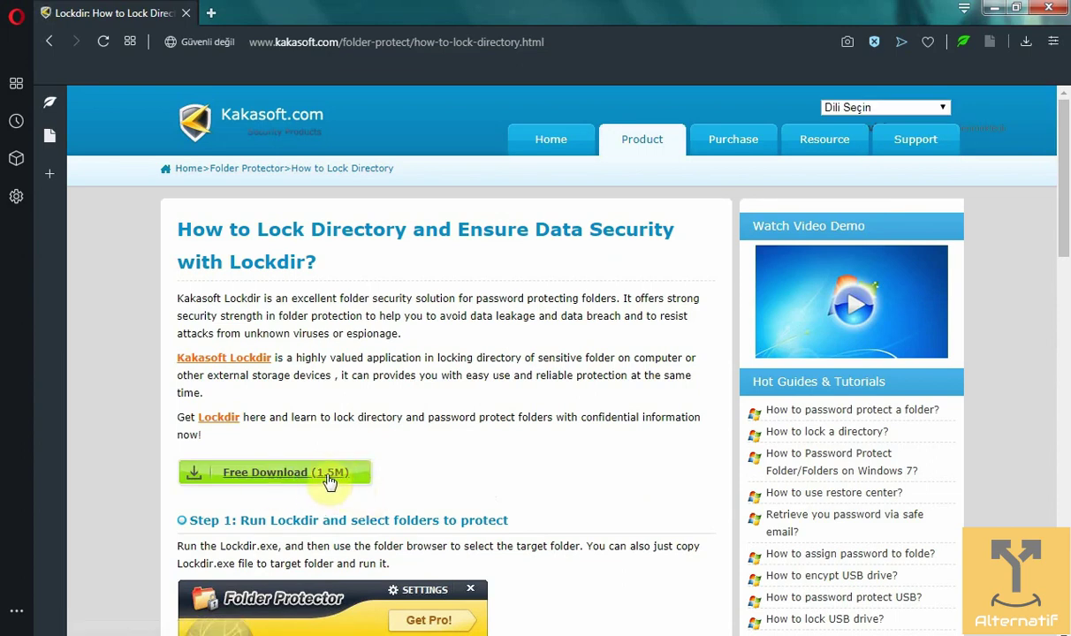
pyautogui.click(329, 481)
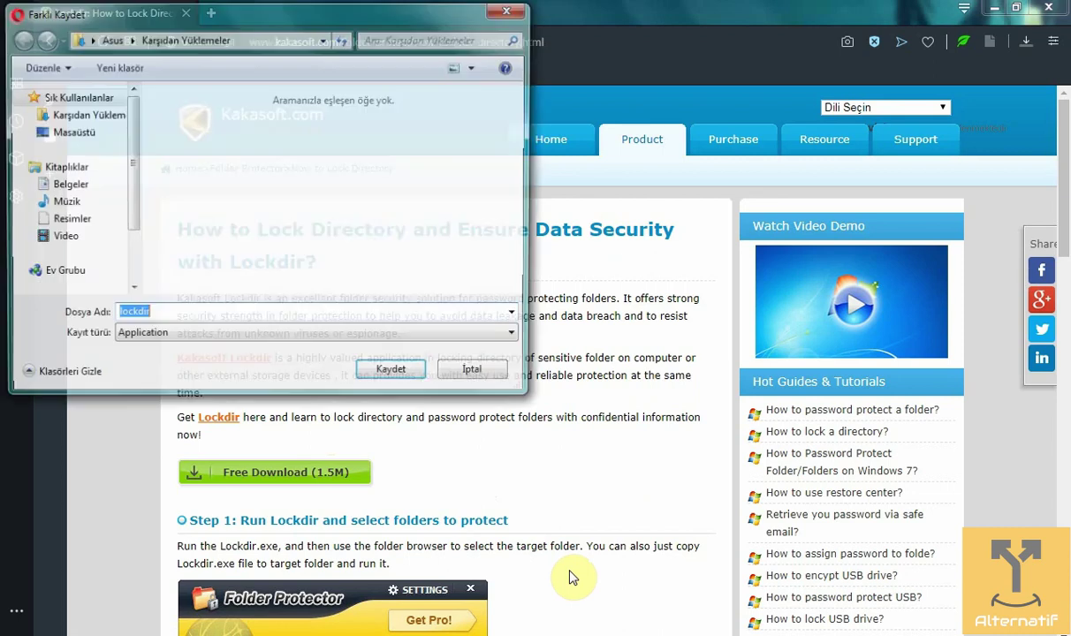
pyautogui.click(395, 375)
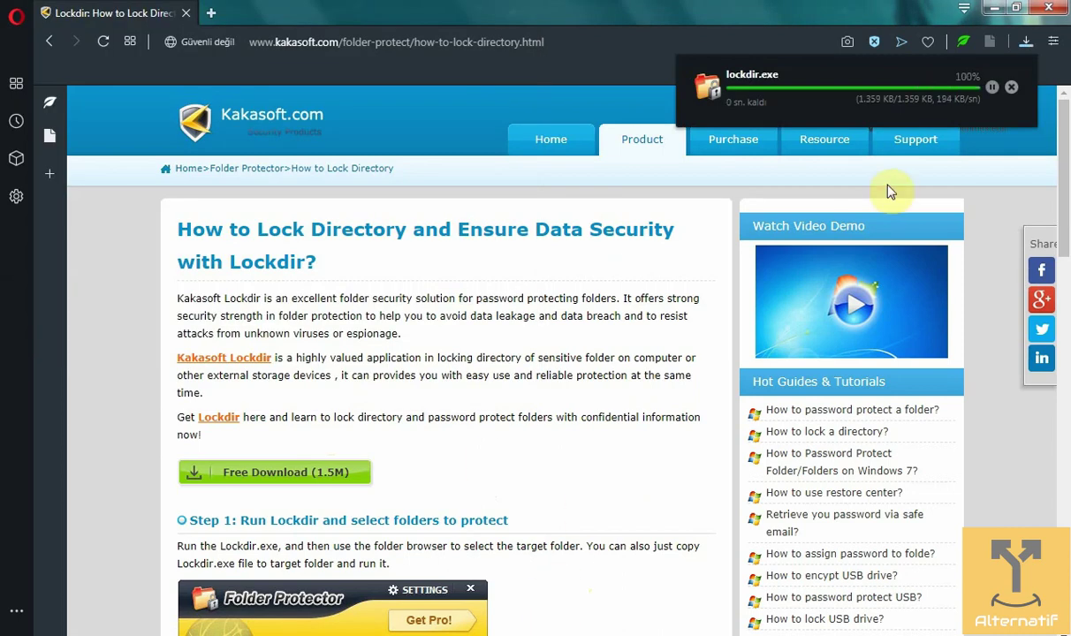
pyautogui.moveTo(900, 160)
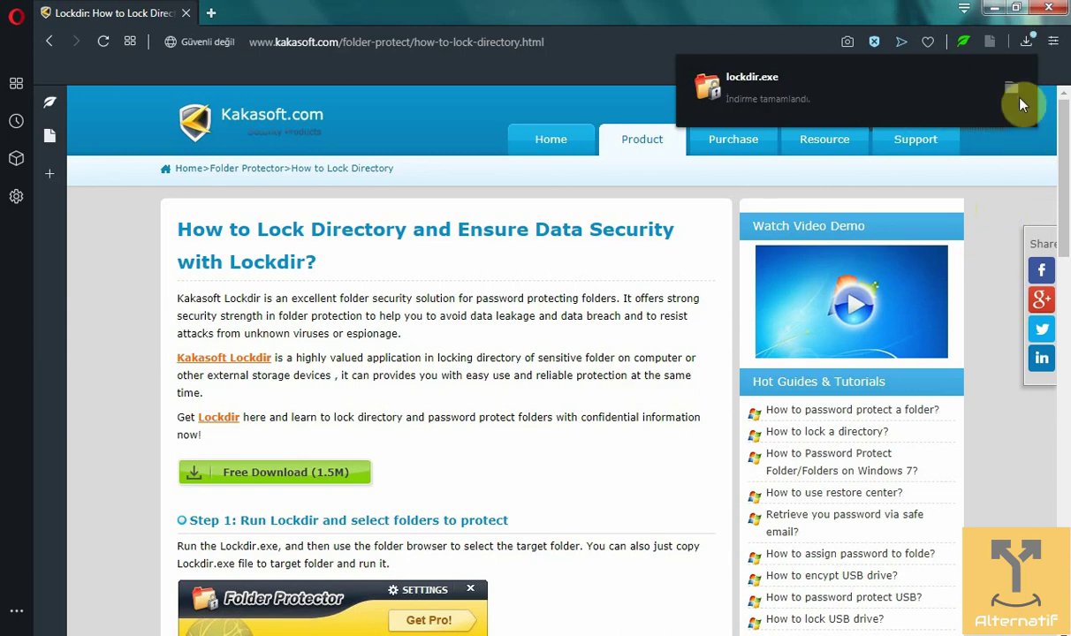
# Step: Show lockdir.exe in Downloads, dismiss the F: AutoPlay prompt, close the Lockdir tab and minimize Opera
pyautogui.click(1018, 96)
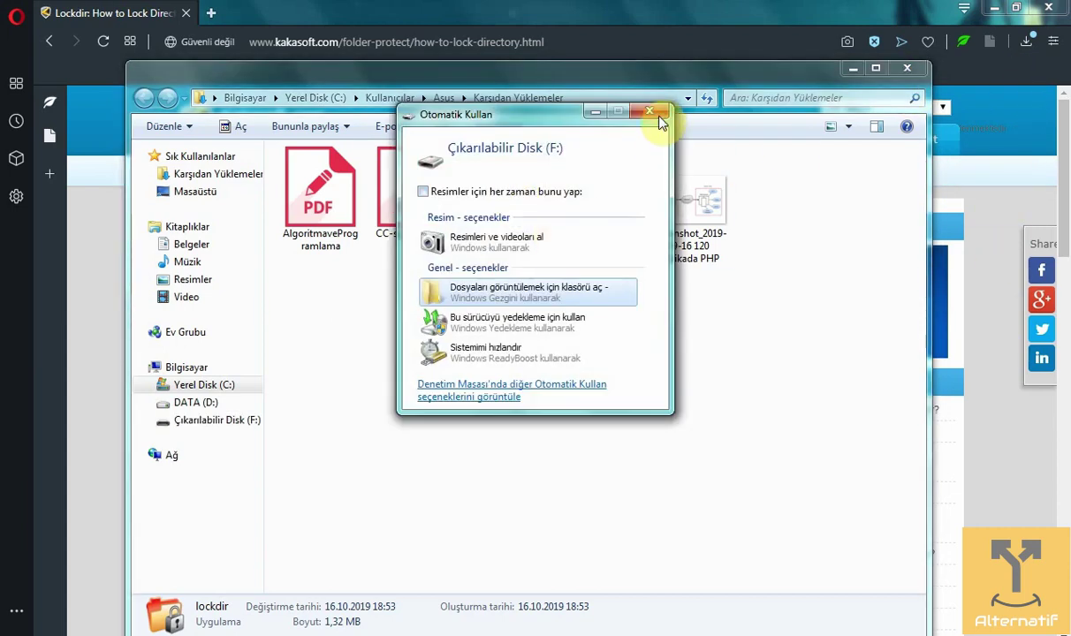
pyautogui.click(660, 114)
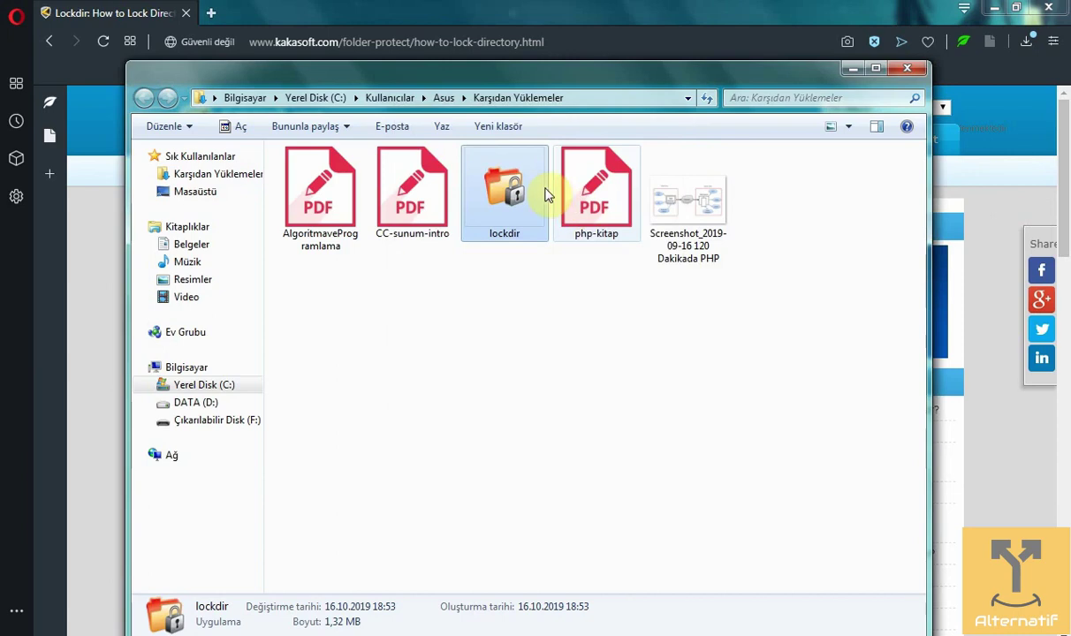
pyautogui.click(194, 18)
pyautogui.click(210, 12)
pyautogui.click(187, 14)
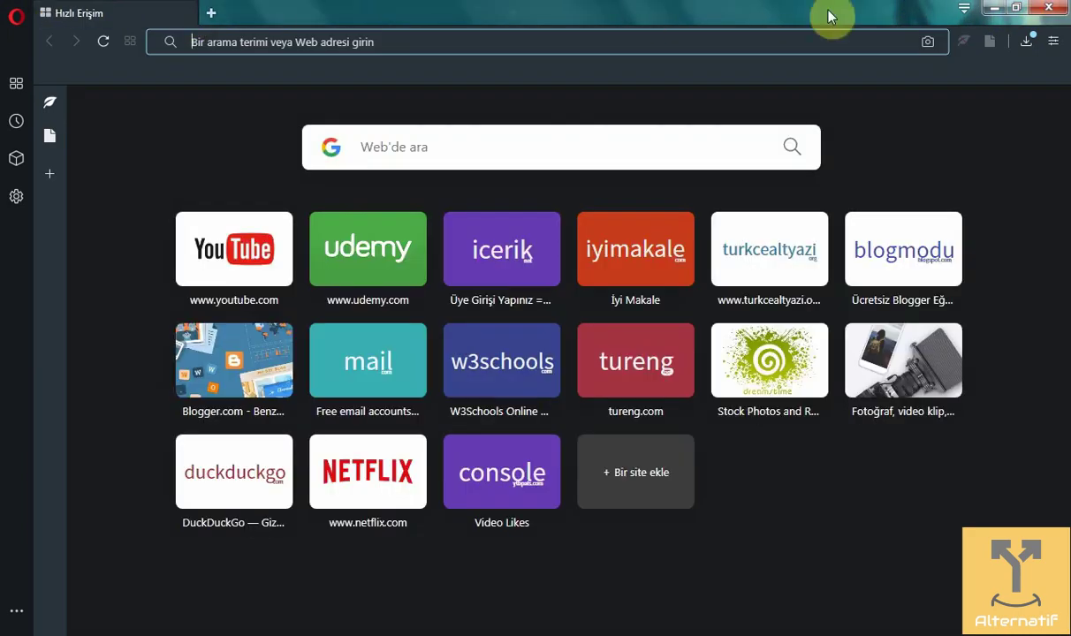
pyautogui.click(993, 7)
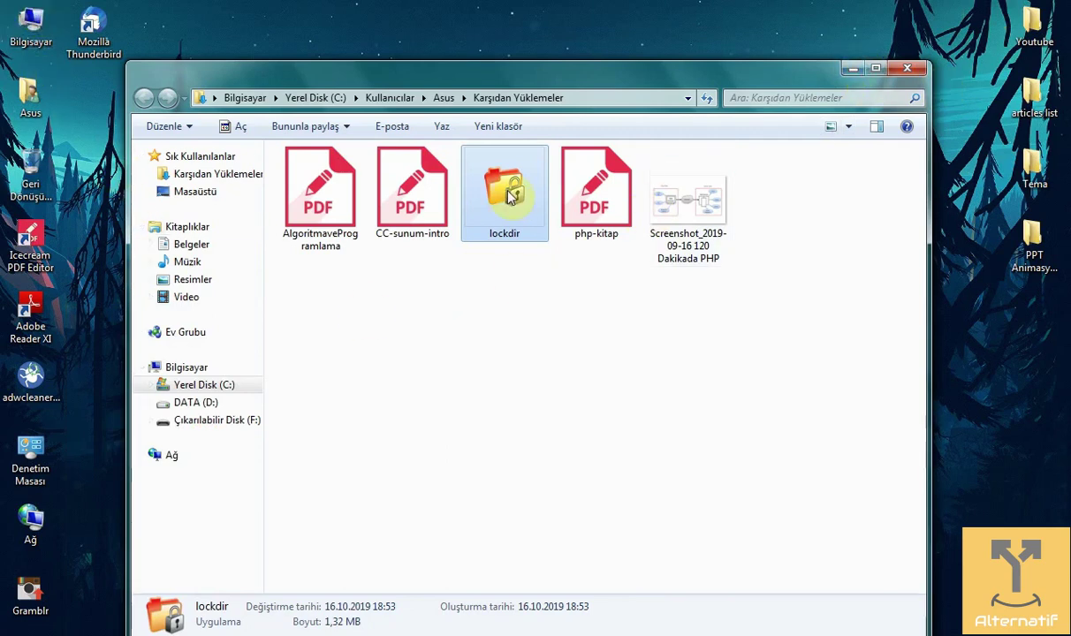
# Step: Move lockdir from Downloads to the desktop and open Çıkarılabilir Disk (F:)
pyautogui.moveTo(509, 203); pyautogui.dragTo(566, 31)
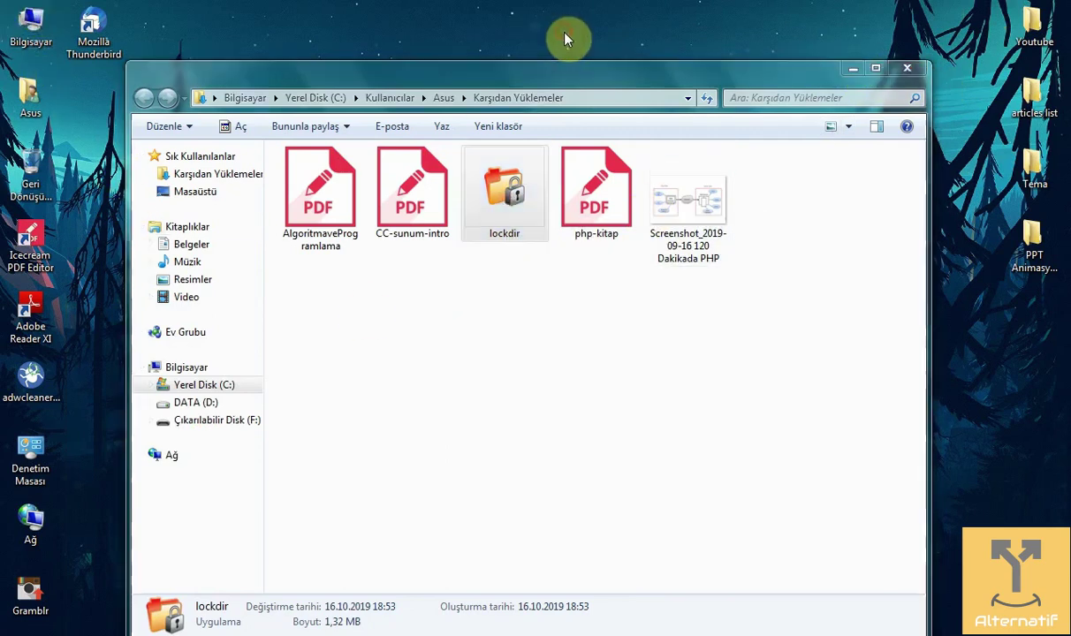
pyautogui.click(908, 69)
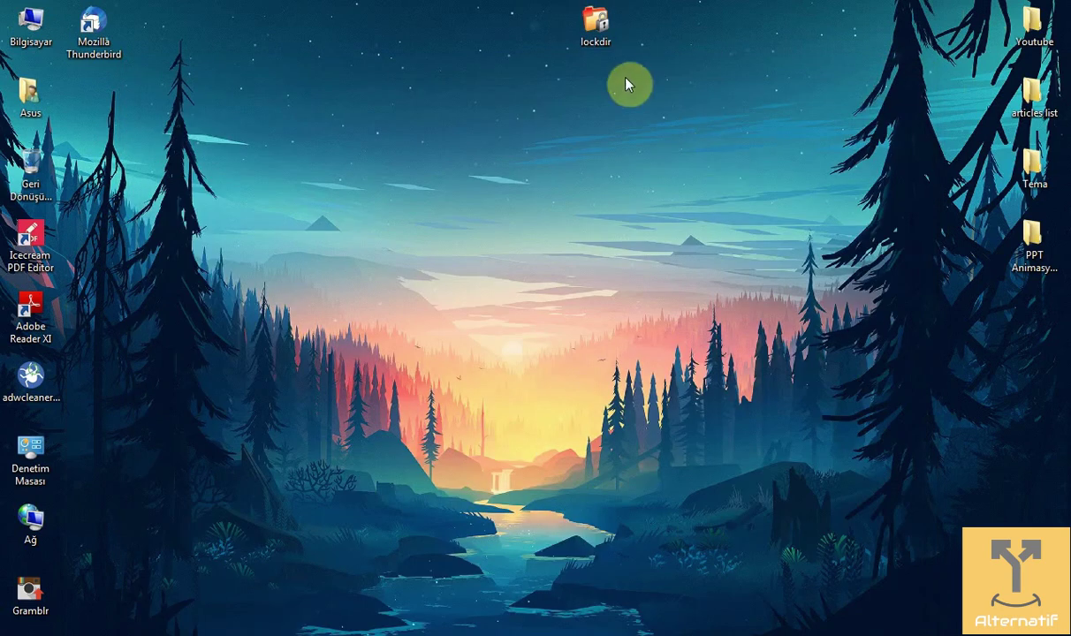
pyautogui.doubleClick(31, 22)
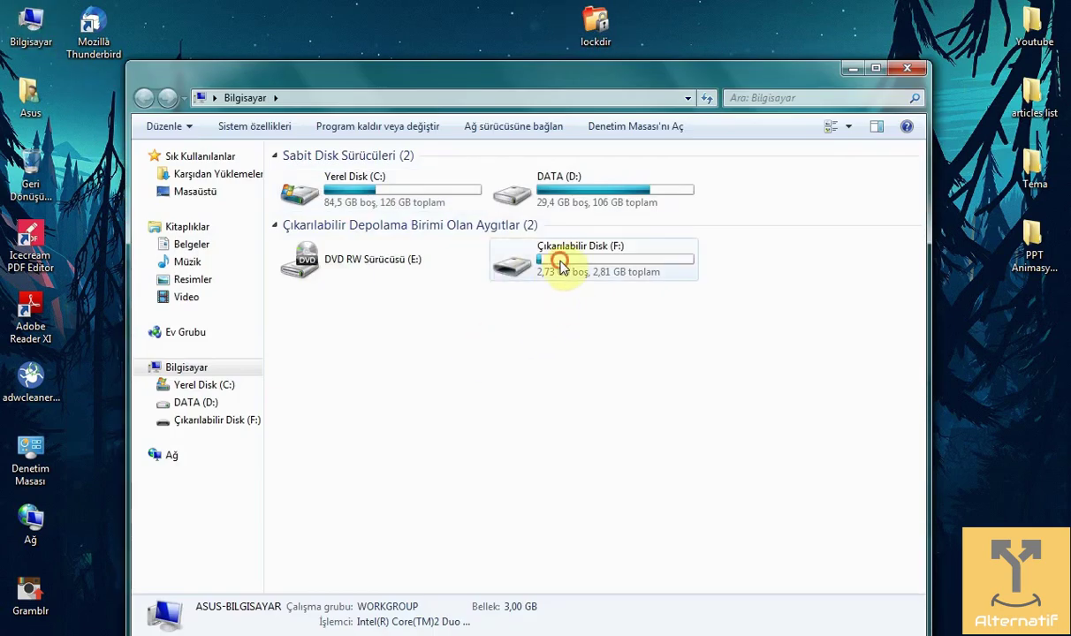
pyautogui.click(564, 265)
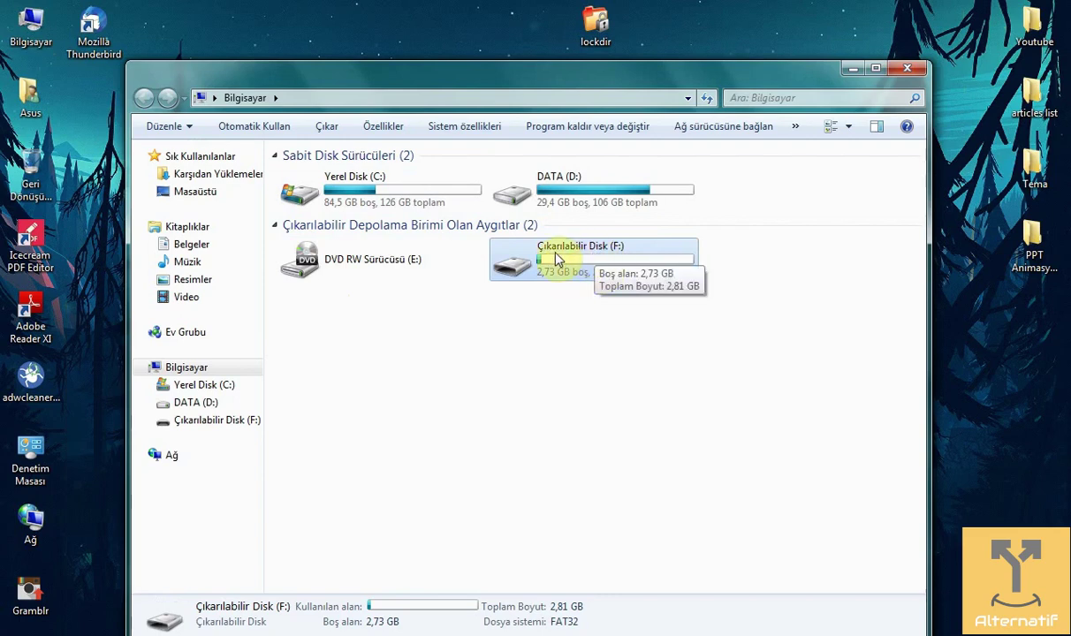
pyautogui.doubleClick(557, 258)
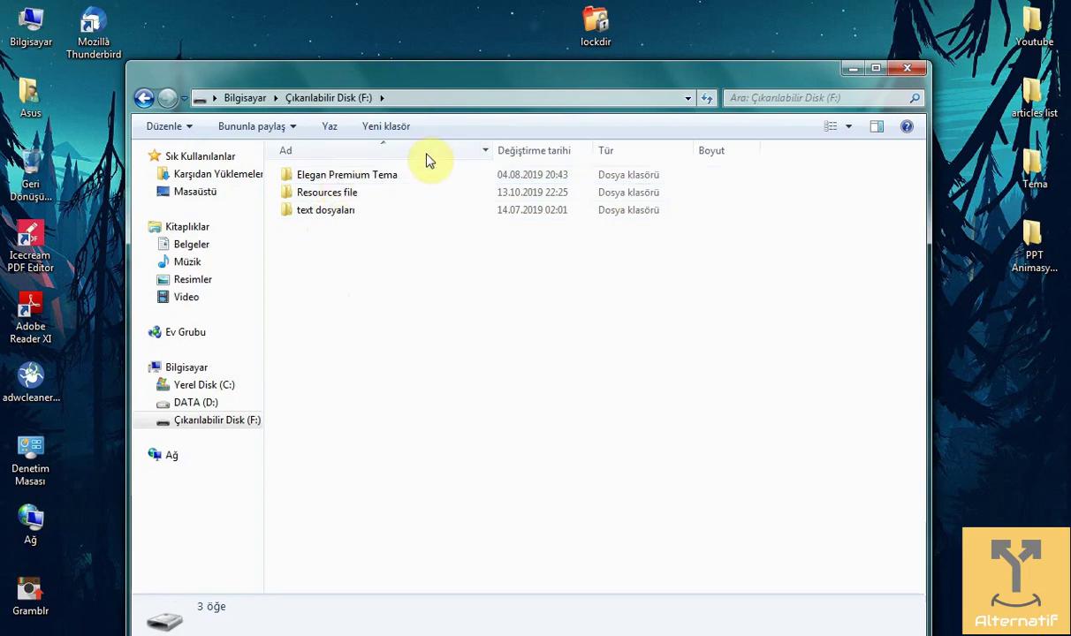
# Step: Copy lockdir from the desktop onto drive F: and select it there
pyautogui.click(602, 43)
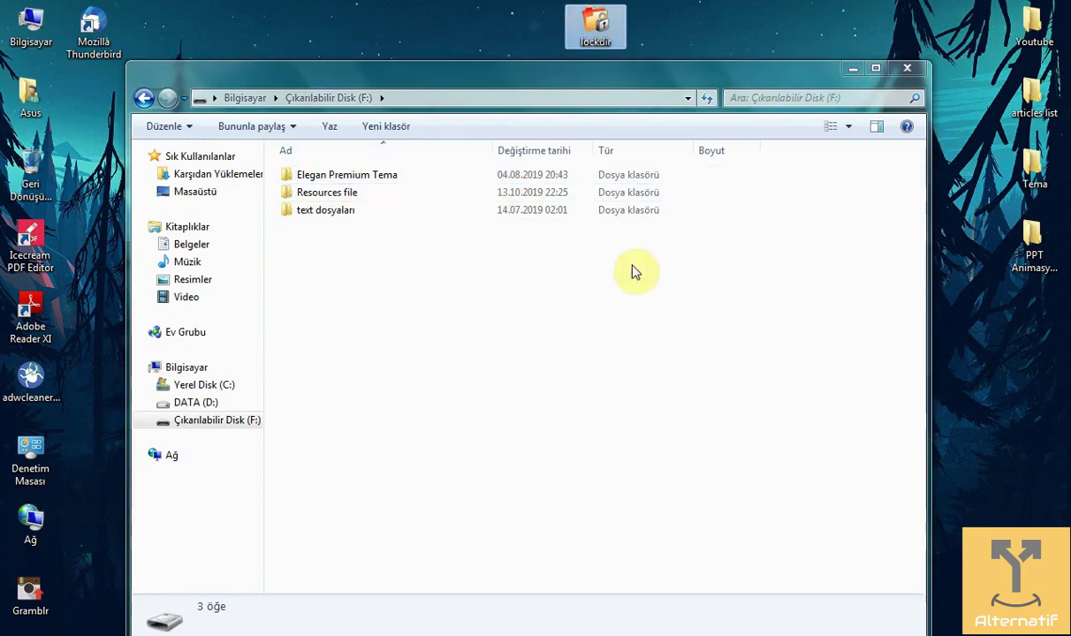
pyautogui.moveTo(612, 36); pyautogui.dragTo(372, 276)
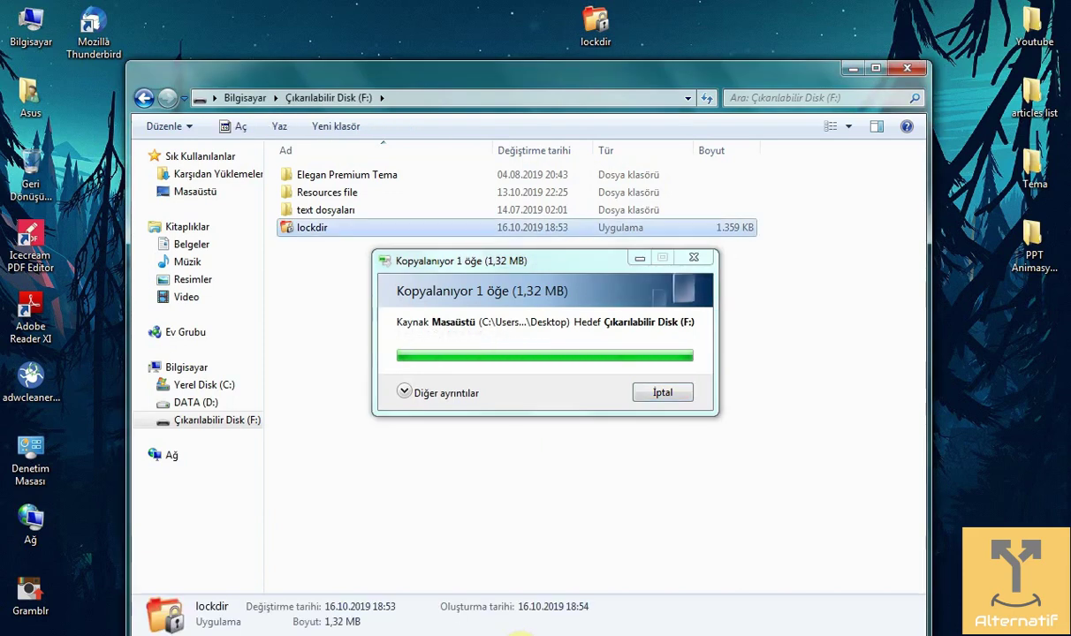
pyautogui.click(336, 269)
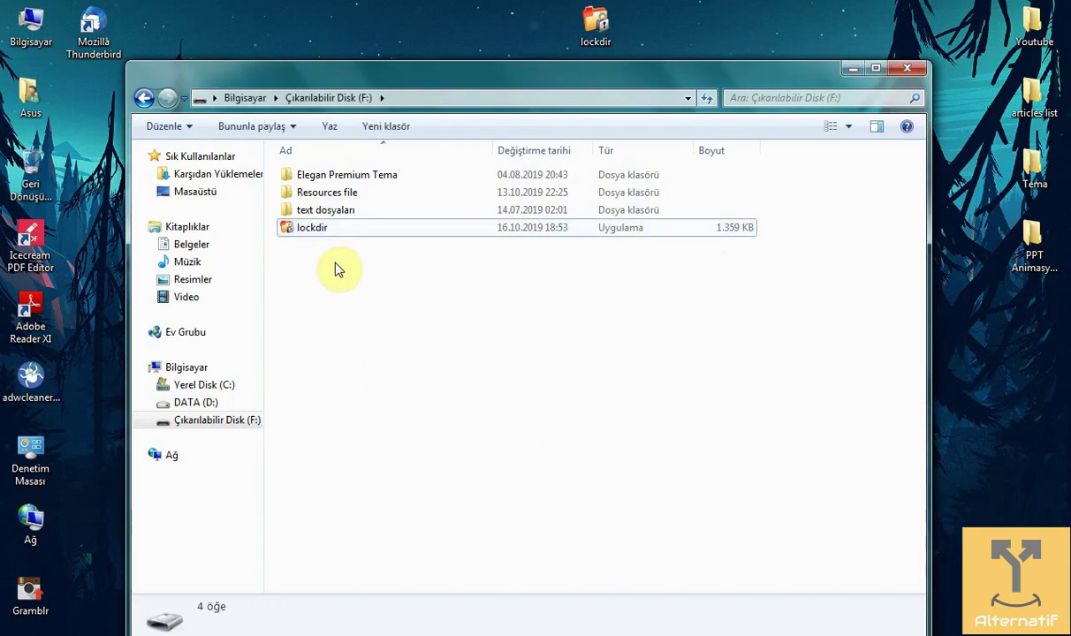
pyautogui.click(318, 235)
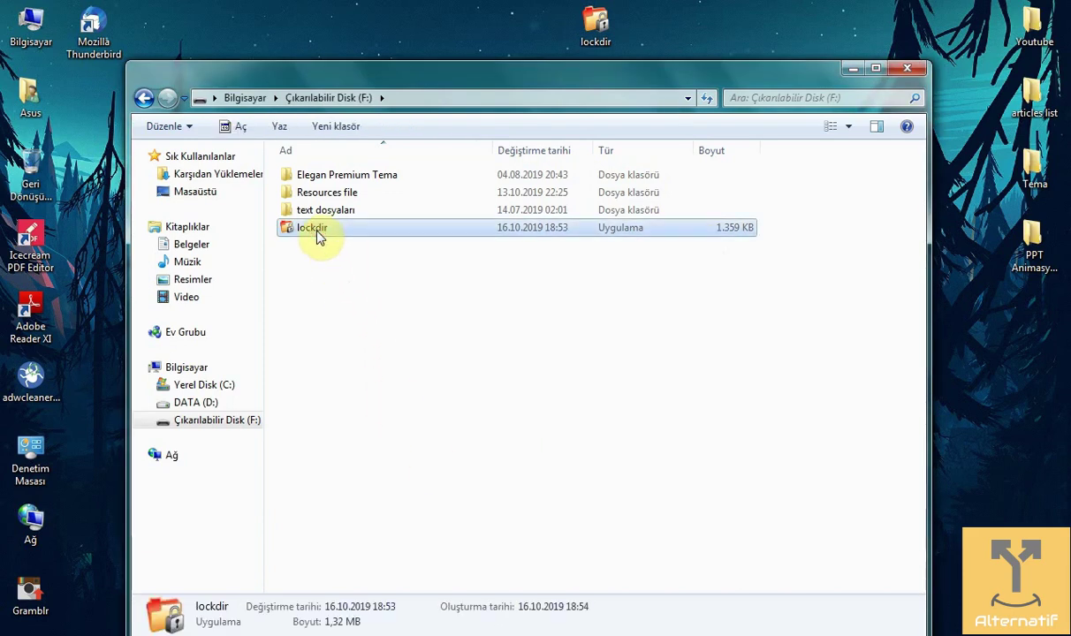
# Step: Launch lockdir from F: and enter a four-character password twice, in Password and Re-type
pyautogui.doubleClick(318, 235)
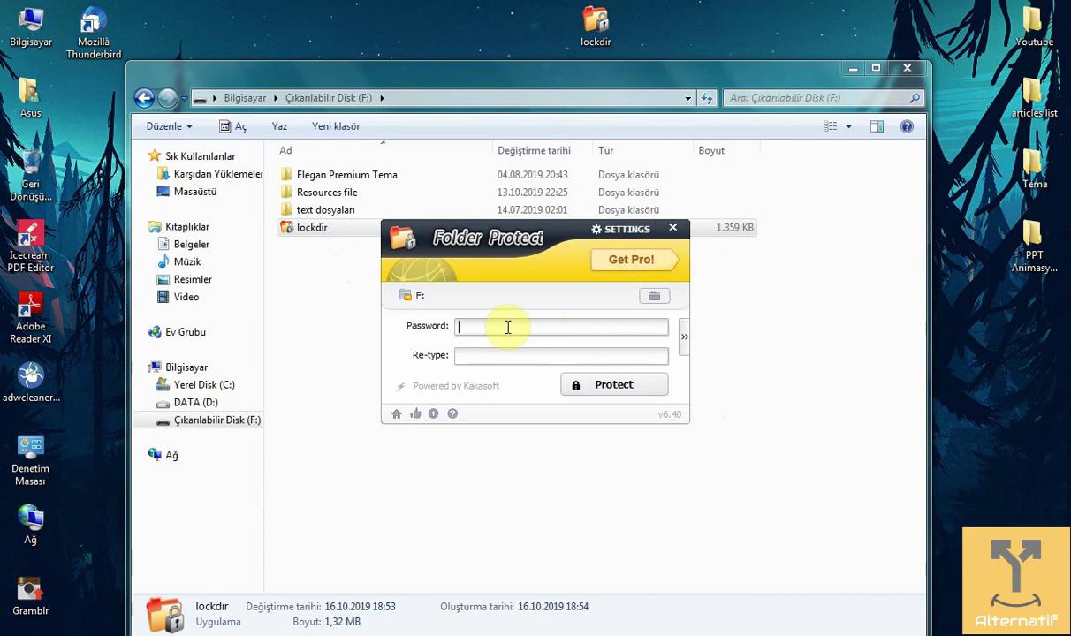
pyautogui.write('12')
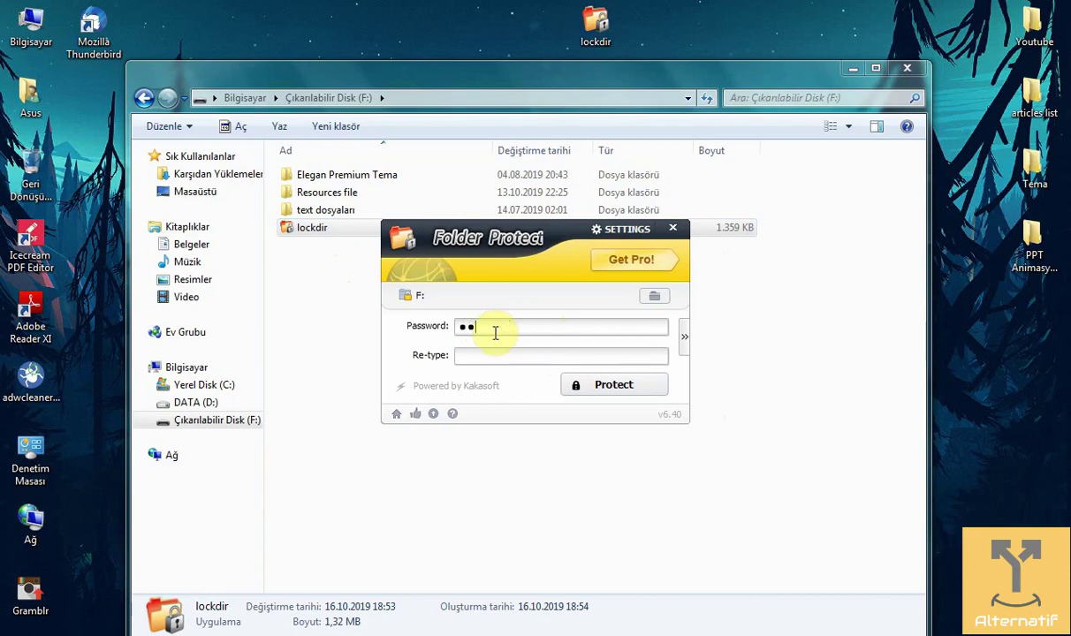
pyautogui.write('3')
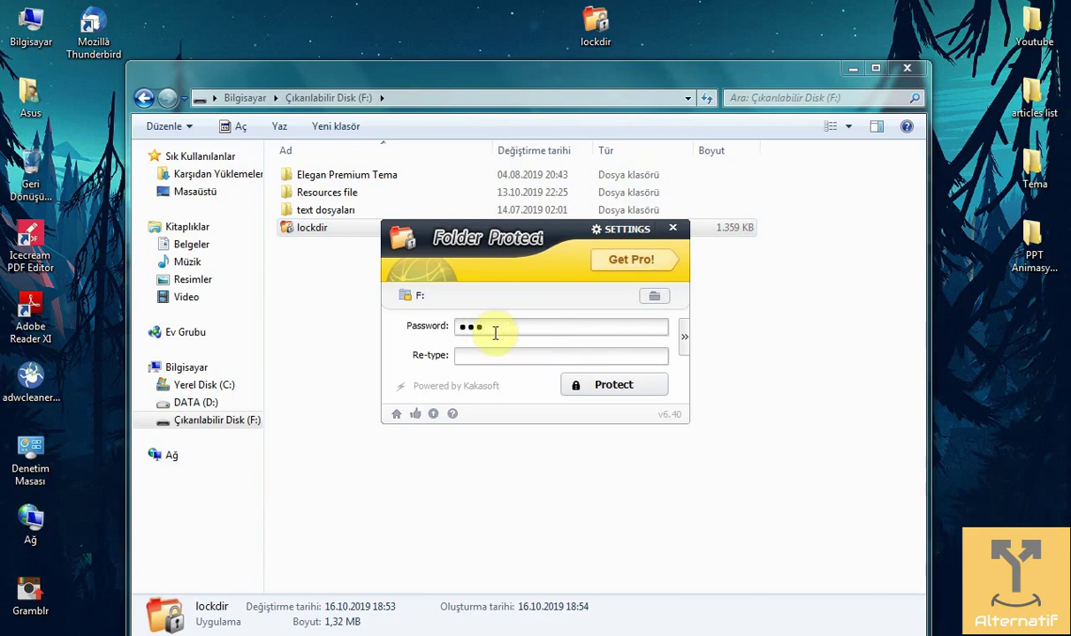
pyautogui.write('4')
pyautogui.click(551, 355)
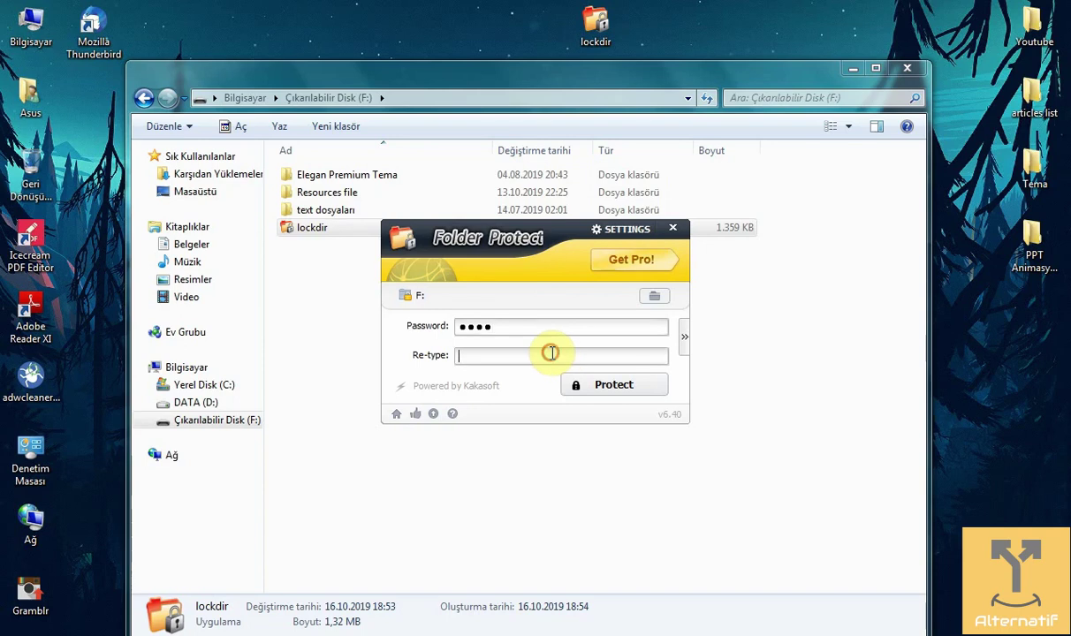
pyautogui.write('123')
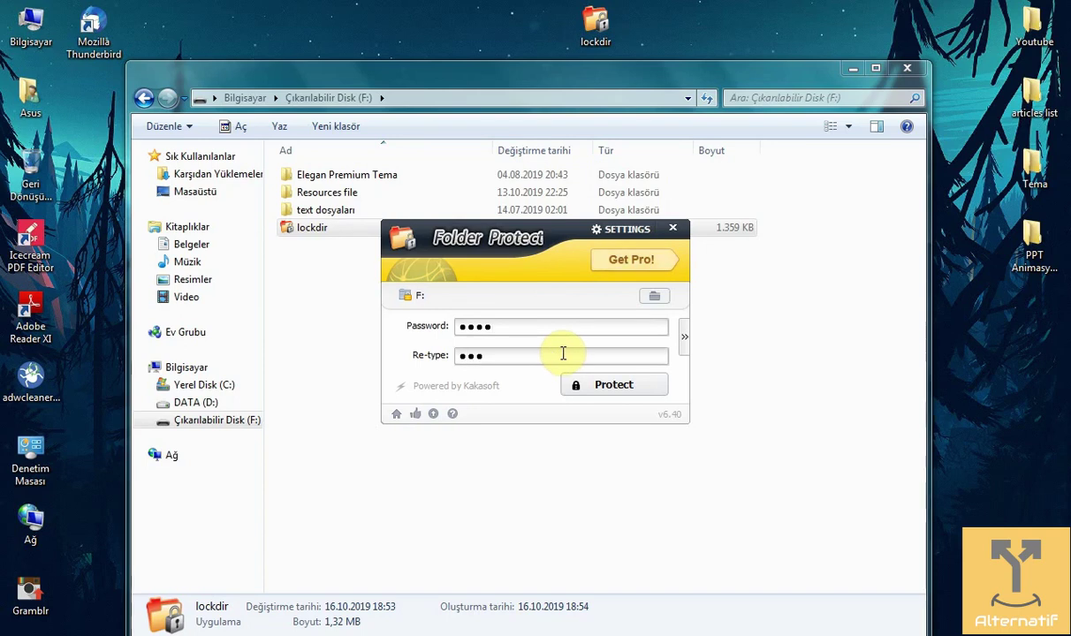
pyautogui.write('4')
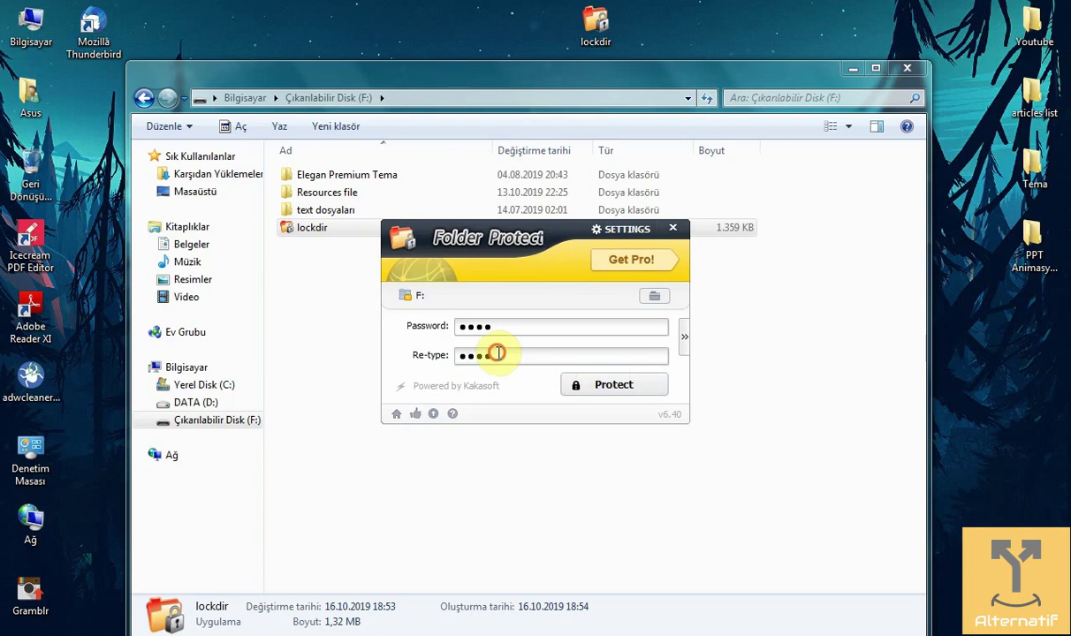
pyautogui.moveTo(497, 353); pyautogui.dragTo(438, 355)
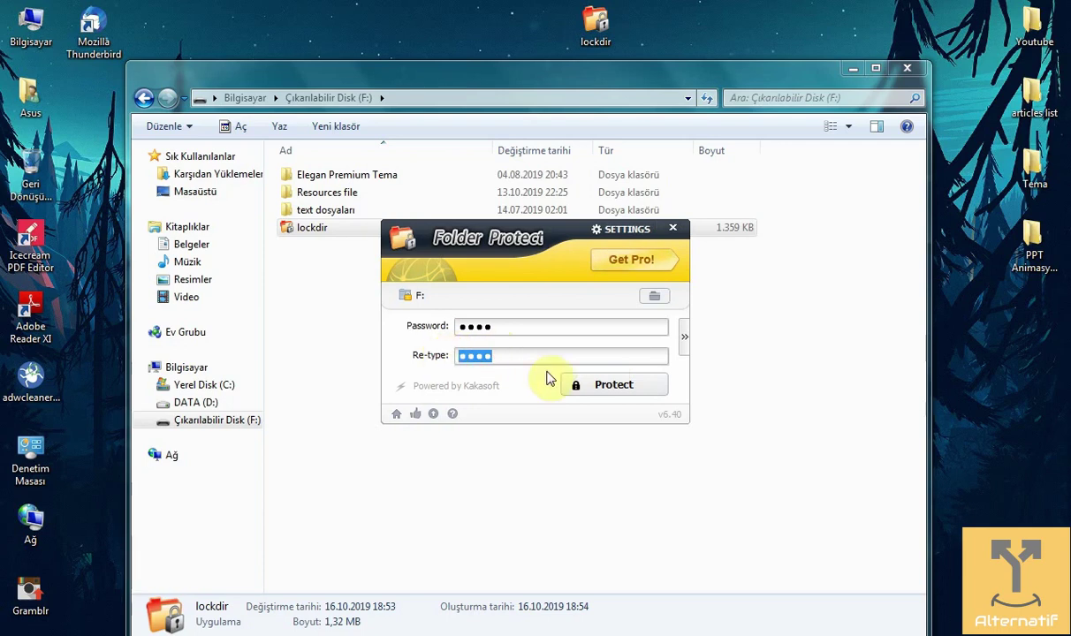
# Step: Protect drive F:, then reopen it from Computer to confirm only lockdir is listed
pyautogui.click(608, 393)
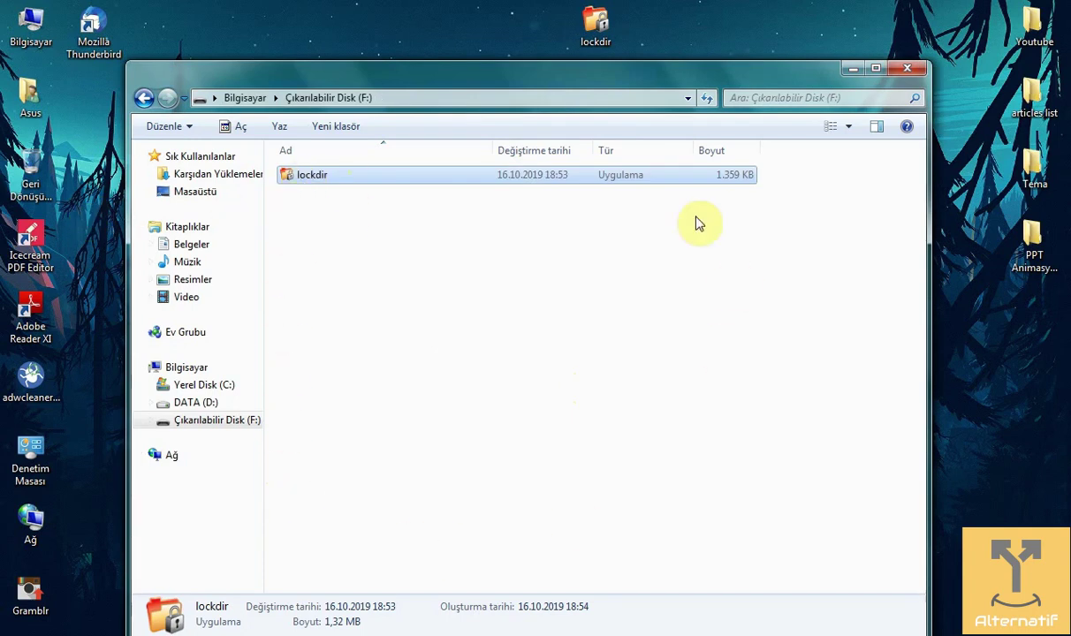
pyautogui.click(336, 221)
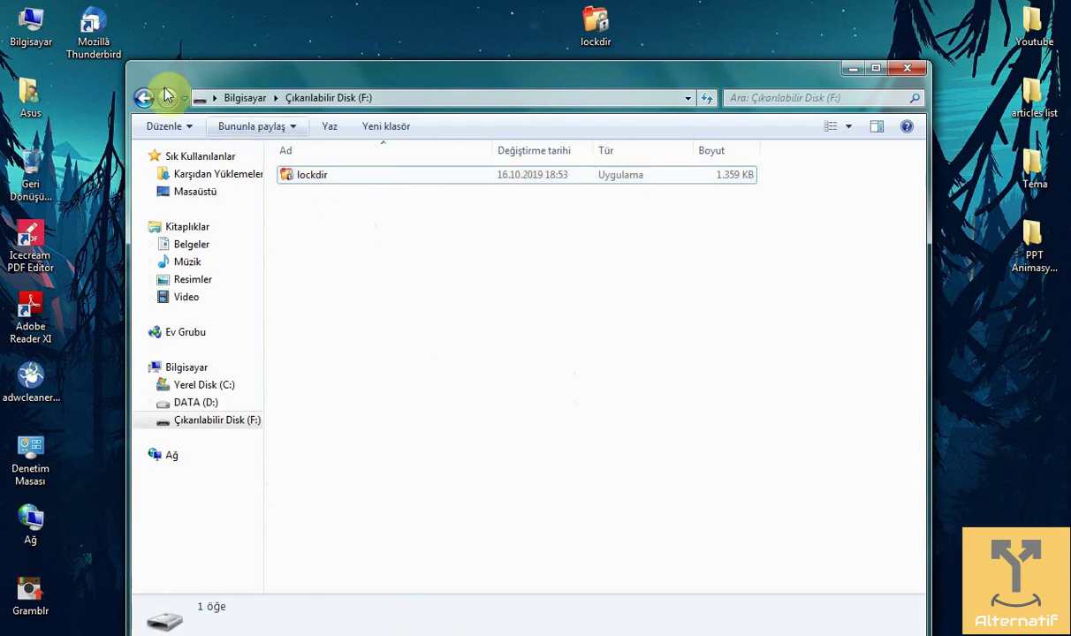
pyautogui.click(145, 98)
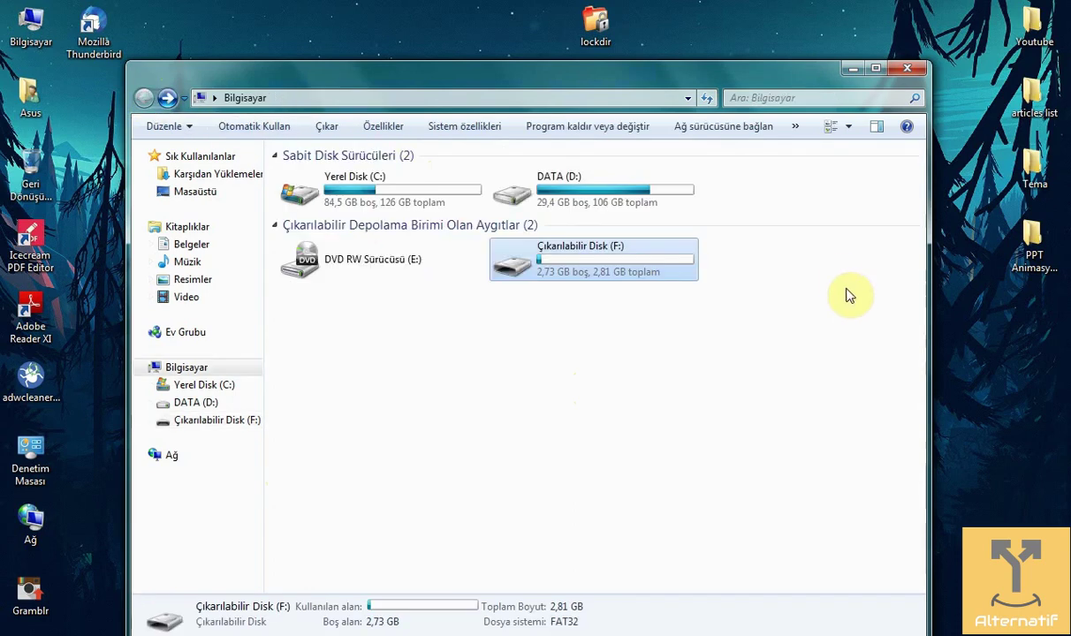
pyautogui.doubleClick(606, 270)
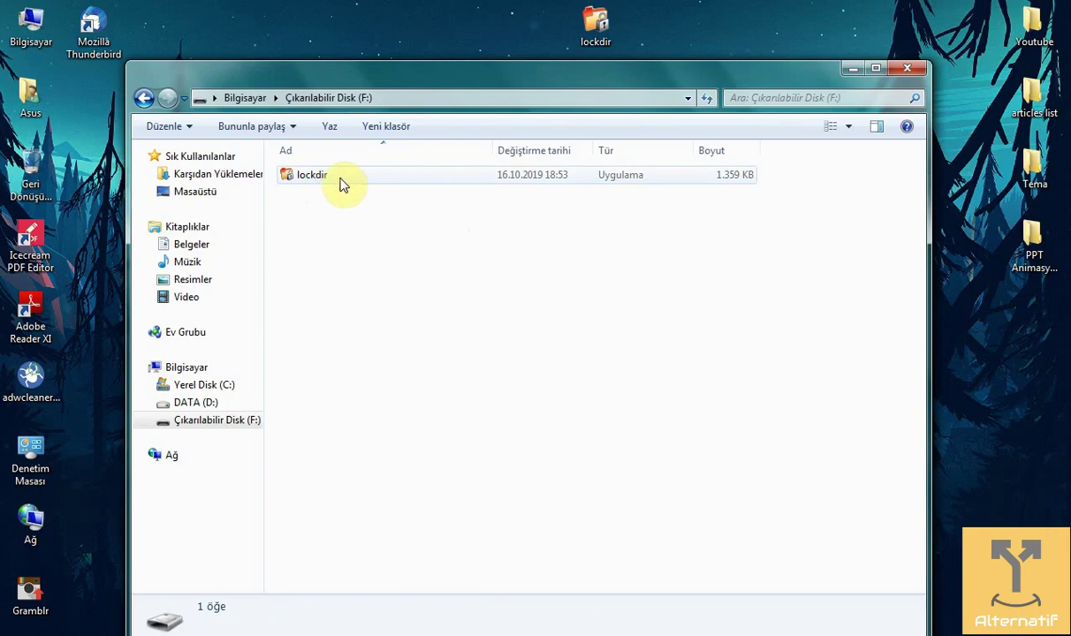
# Step: Run lockdir, enter the password, choose Complete and unprotect drive F:
pyautogui.doubleClick(343, 182)
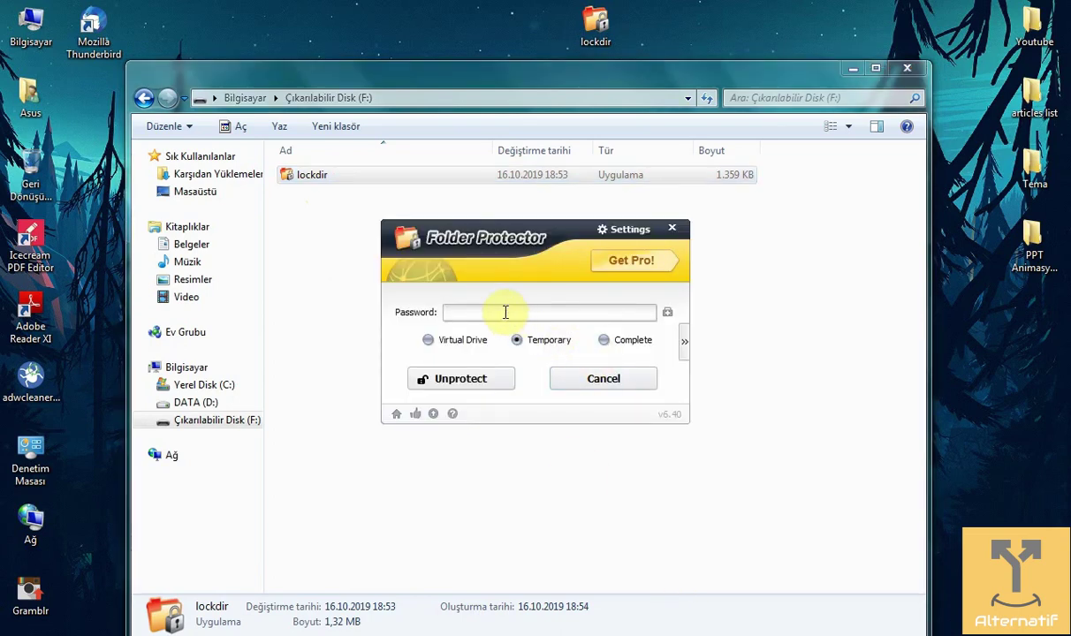
pyautogui.click(492, 312)
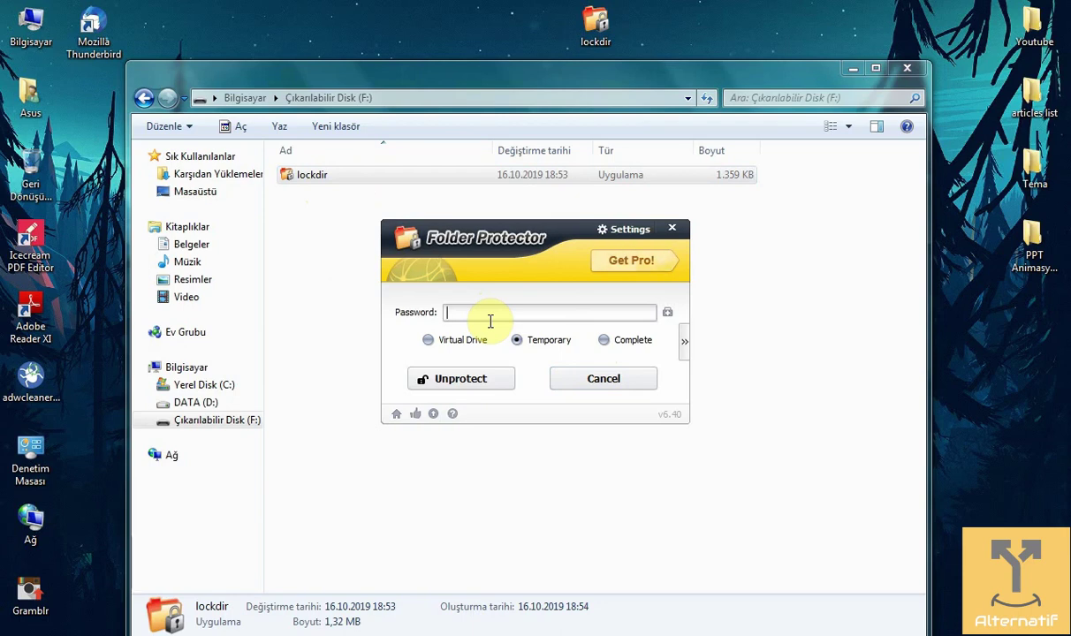
pyautogui.write('•••')
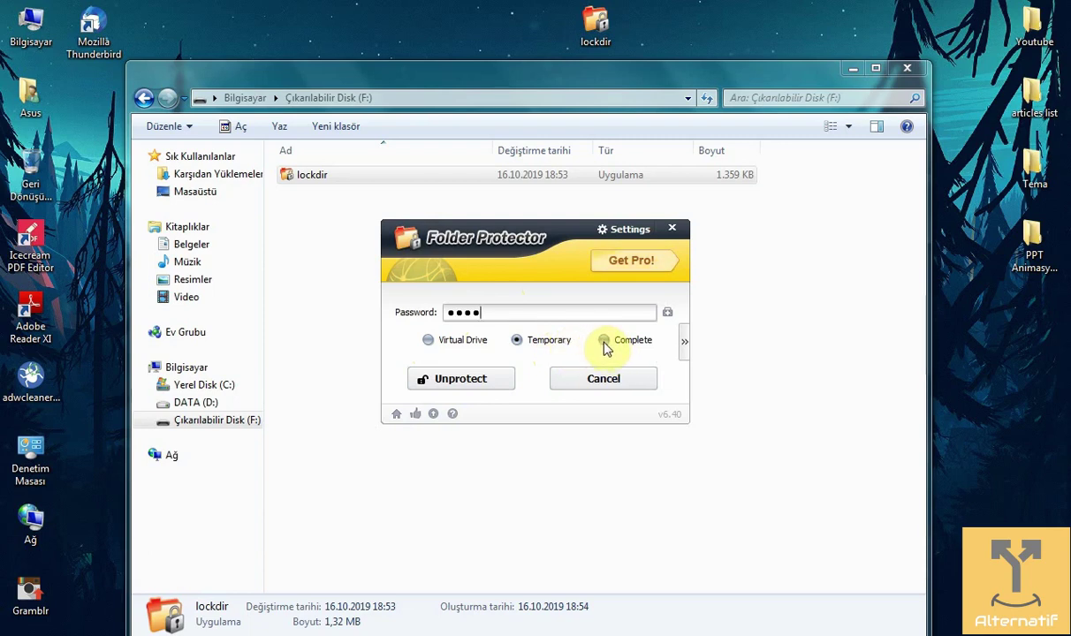
pyautogui.click(604, 343)
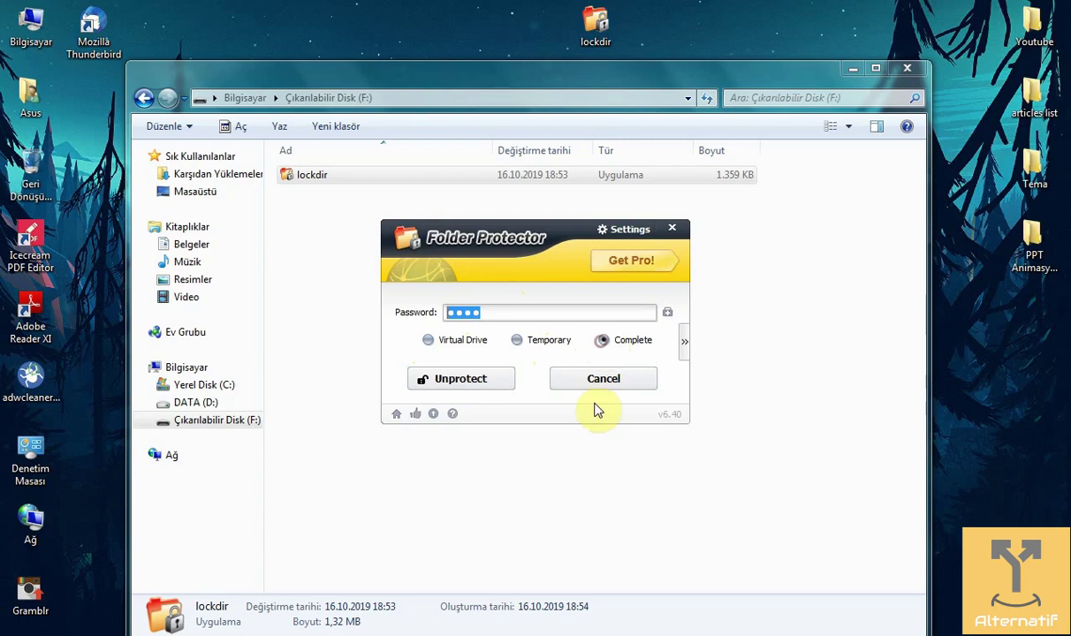
pyautogui.click(570, 350)
pyautogui.click(607, 347)
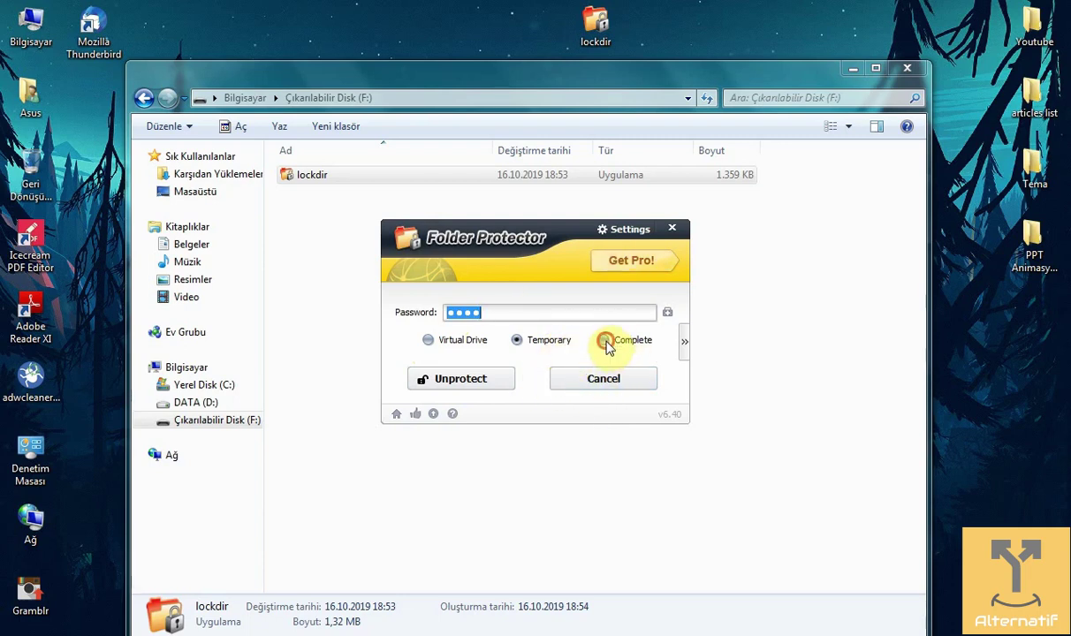
pyautogui.click(476, 377)
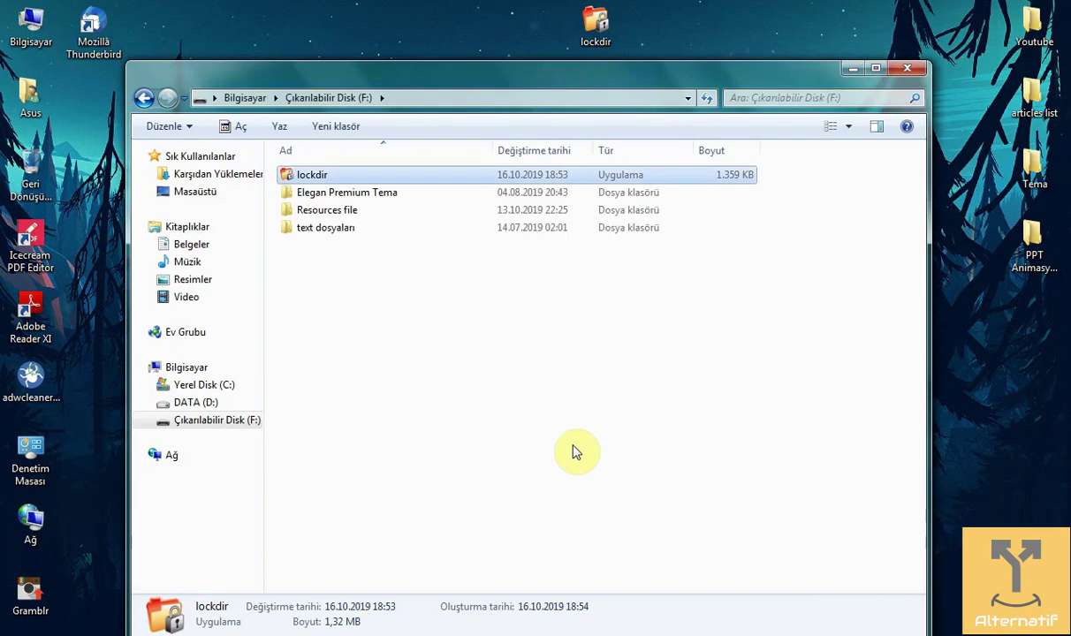
pyautogui.click(413, 312)
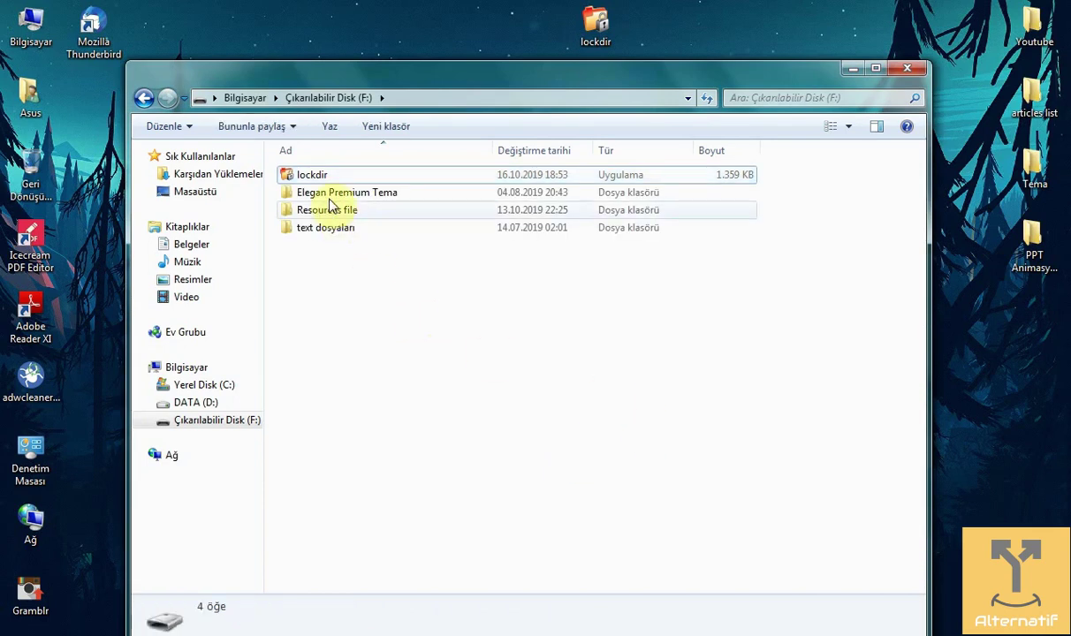
pyautogui.doubleClick(336, 230)
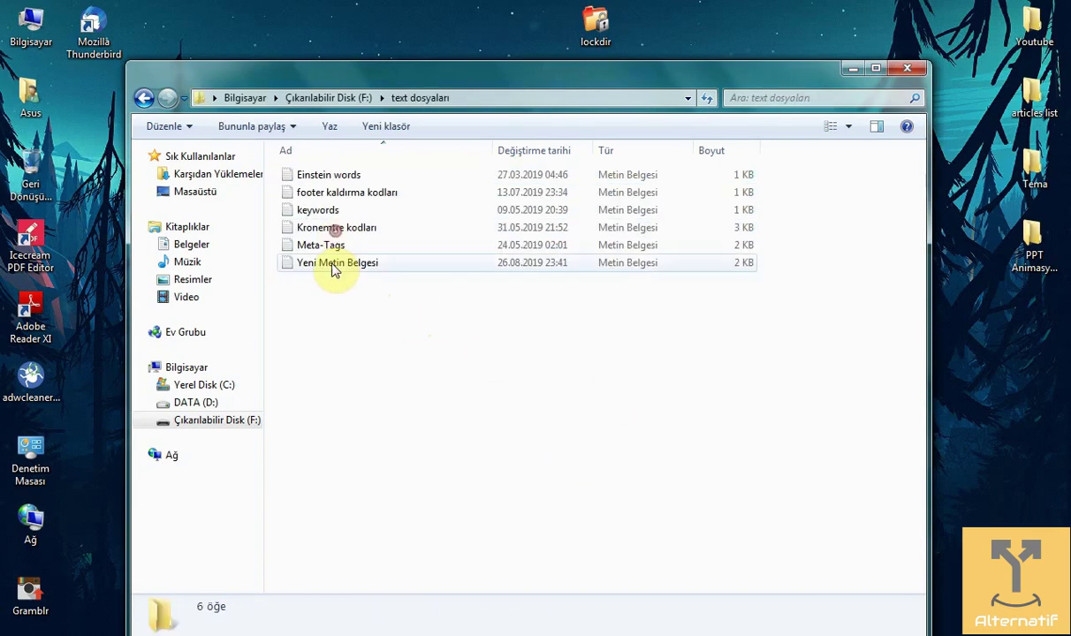
pyautogui.click(143, 98)
pyautogui.click(420, 351)
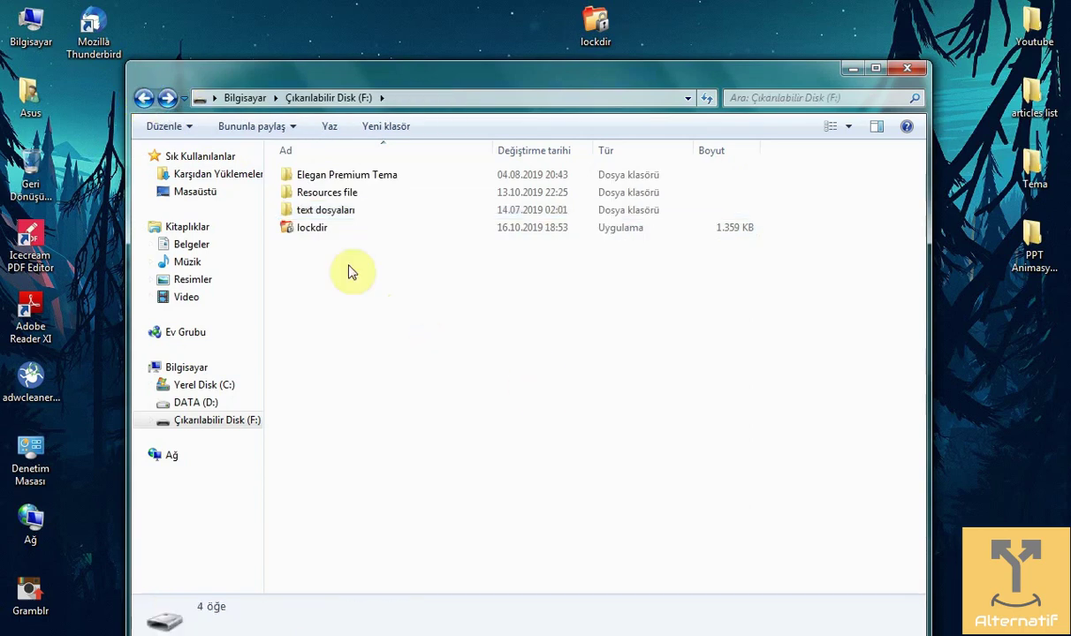
pyautogui.click(143, 97)
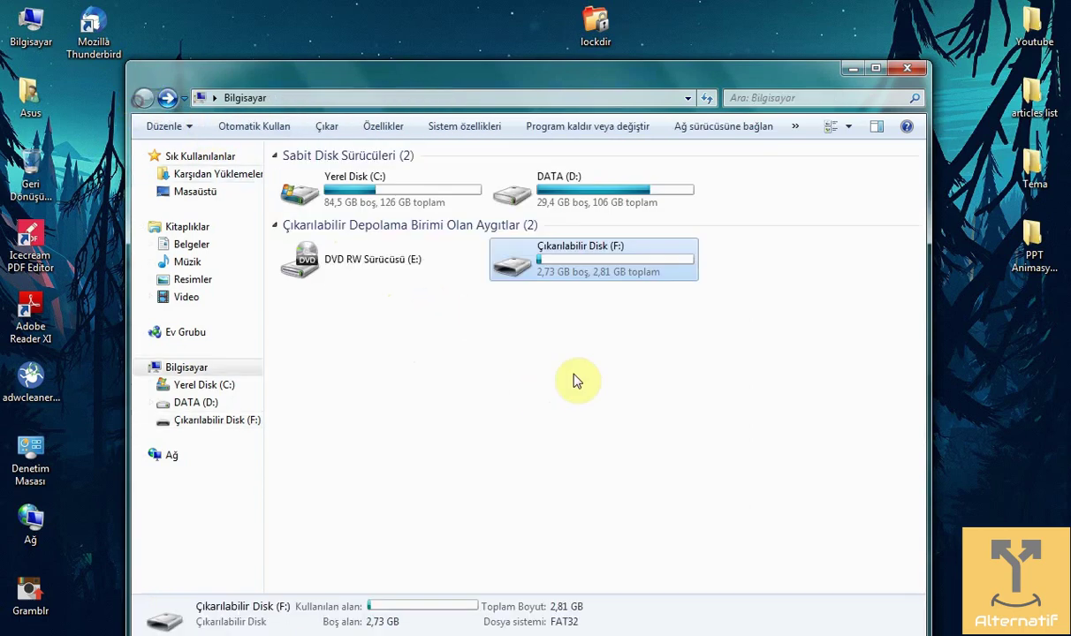
pyautogui.click(569, 361)
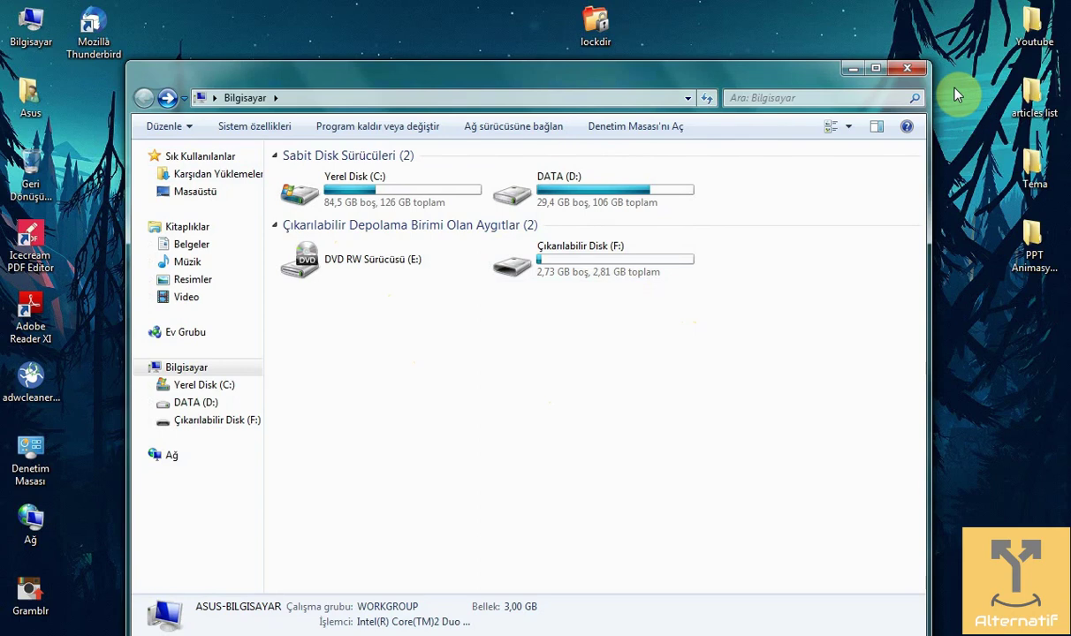
pyautogui.doubleClick(588, 263)
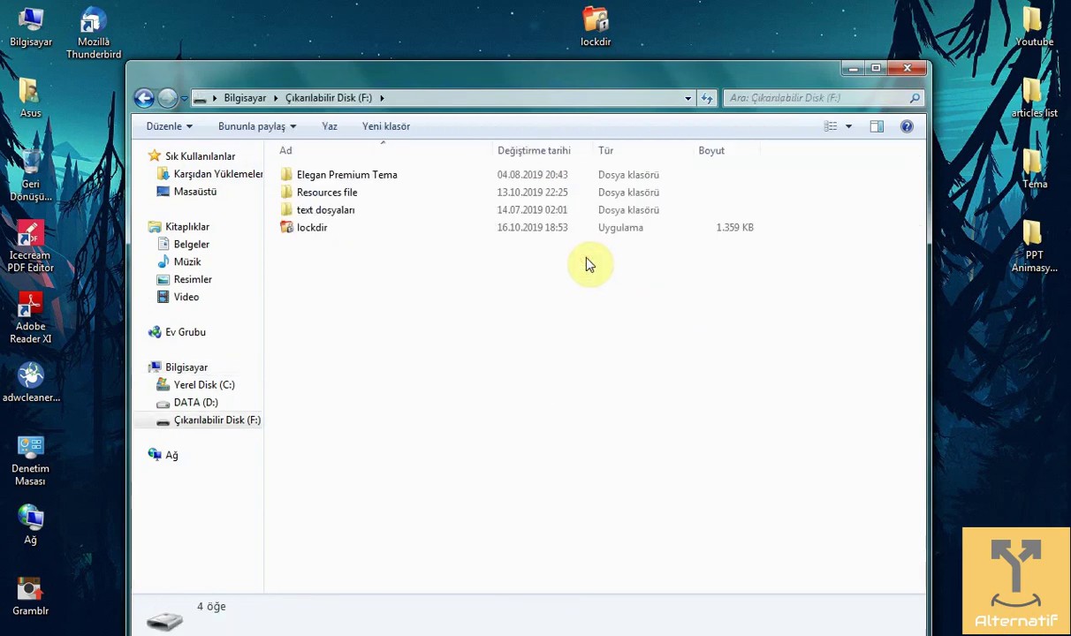